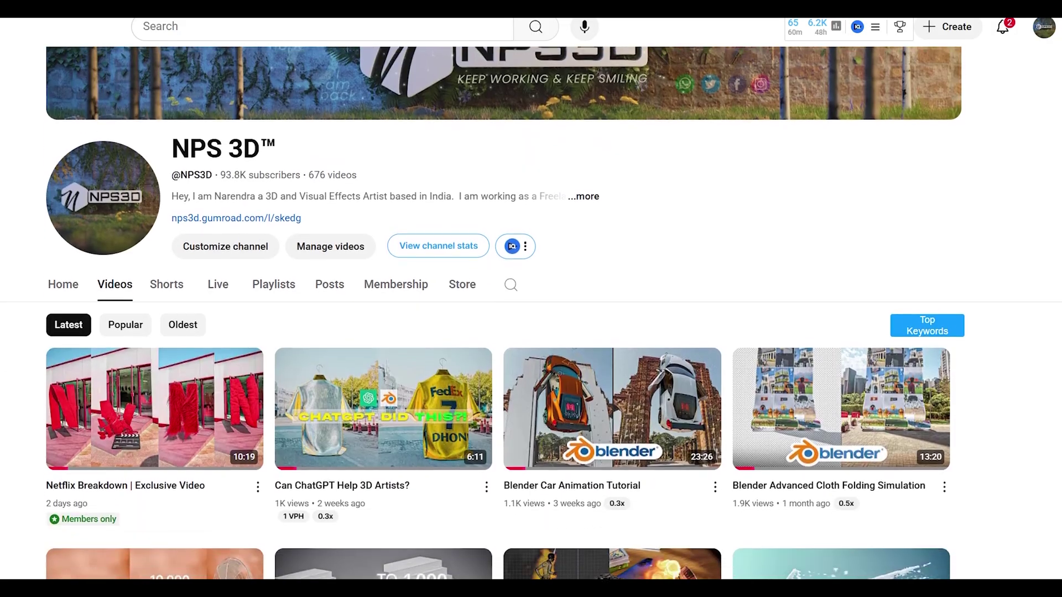
Step: Scroll down the Gumroad Blender For Brands course page to its size, length and requirements
scroll(505, 314, down, 3)
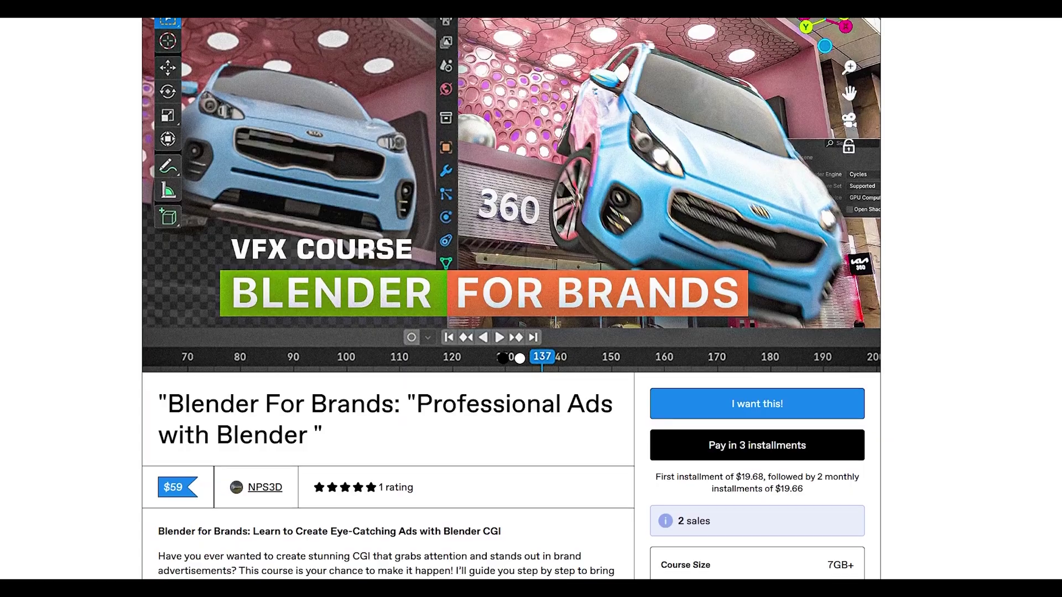
scroll(505, 314, down, 10)
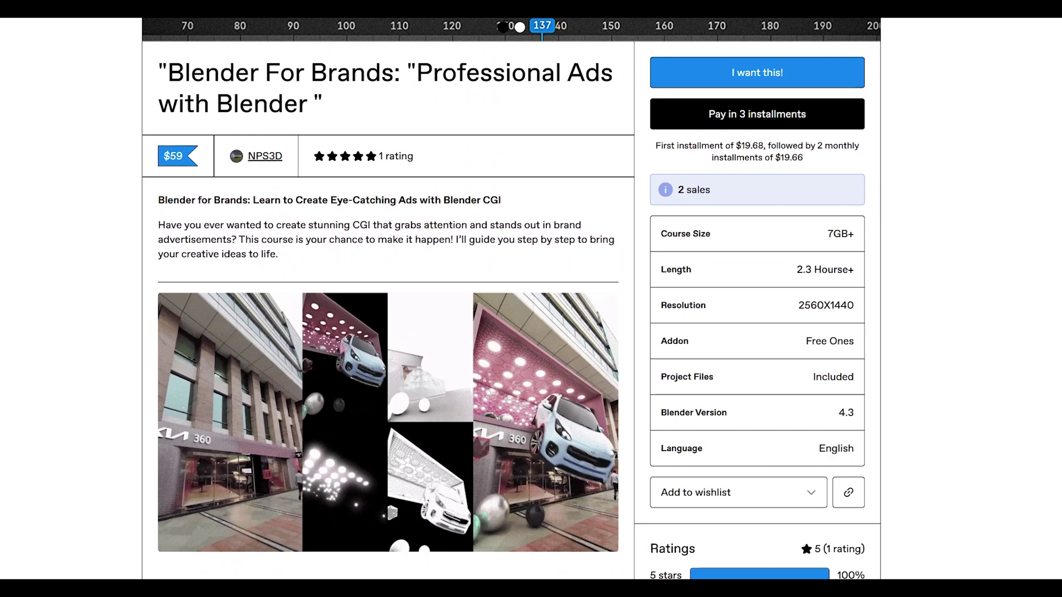
scroll(505, 314, down, 8)
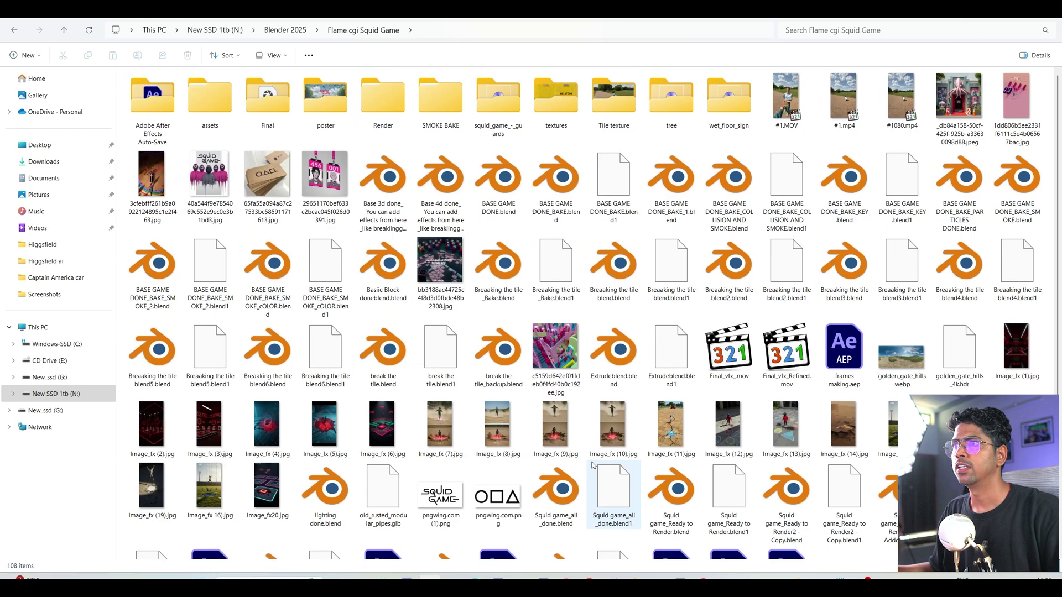
Step: Select all 31 .blend files in the type-grouped folder, from the first one through tracking.blend
scroll(594, 455, up, 1)
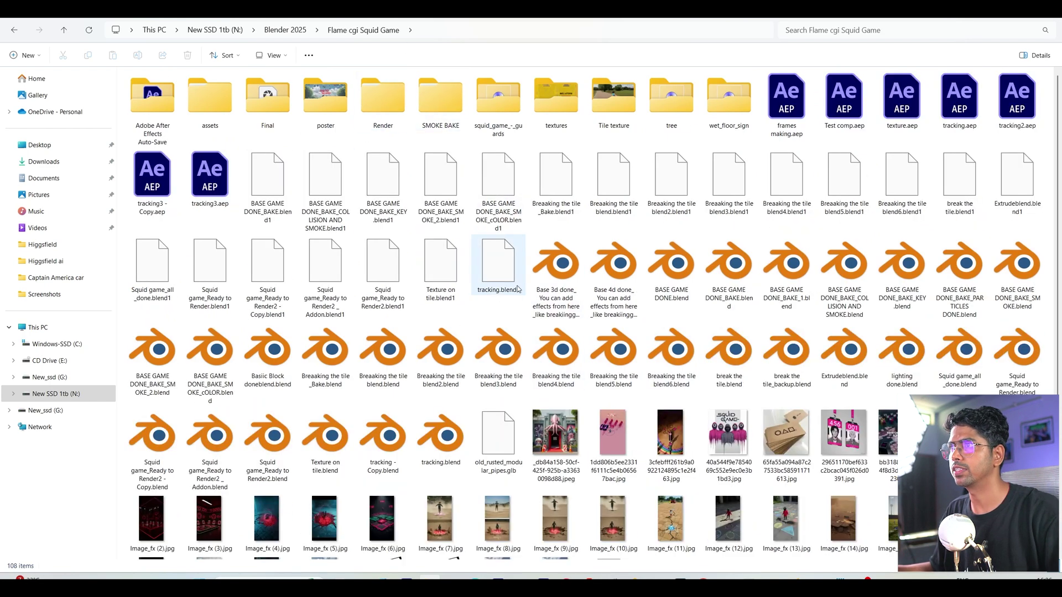
click(555, 265)
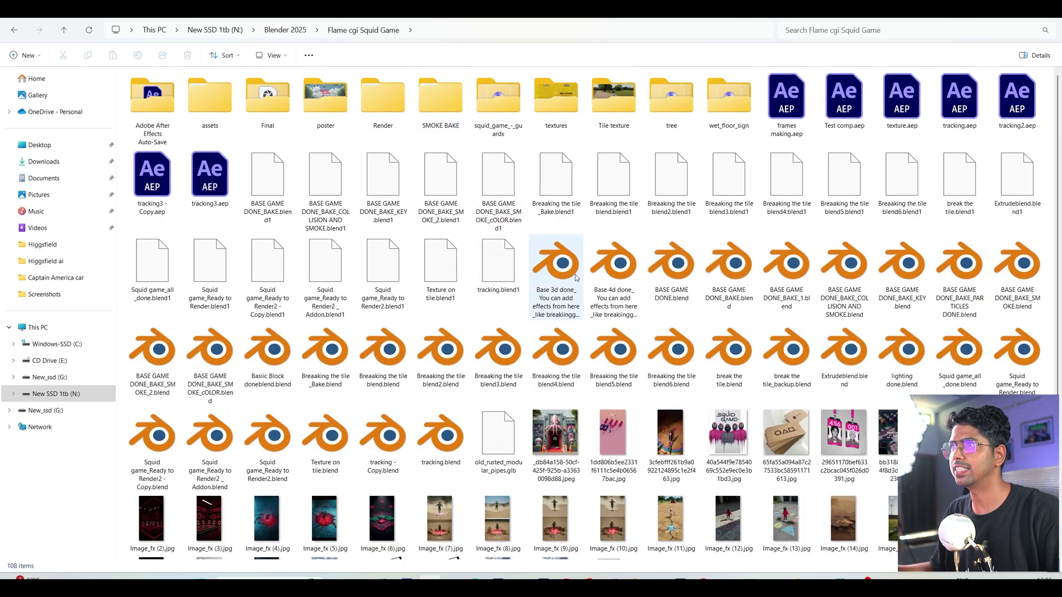
shift+click(452, 421)
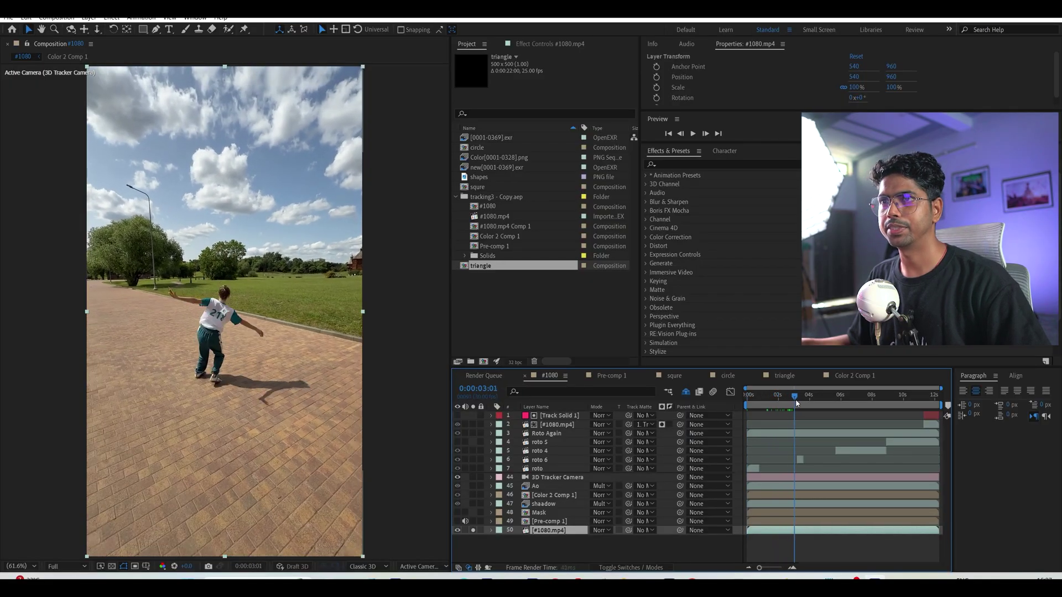
Step: Scrub the tracked park footage and solo layer 49 Pre-comp 1
drag(797, 404, 867, 426)
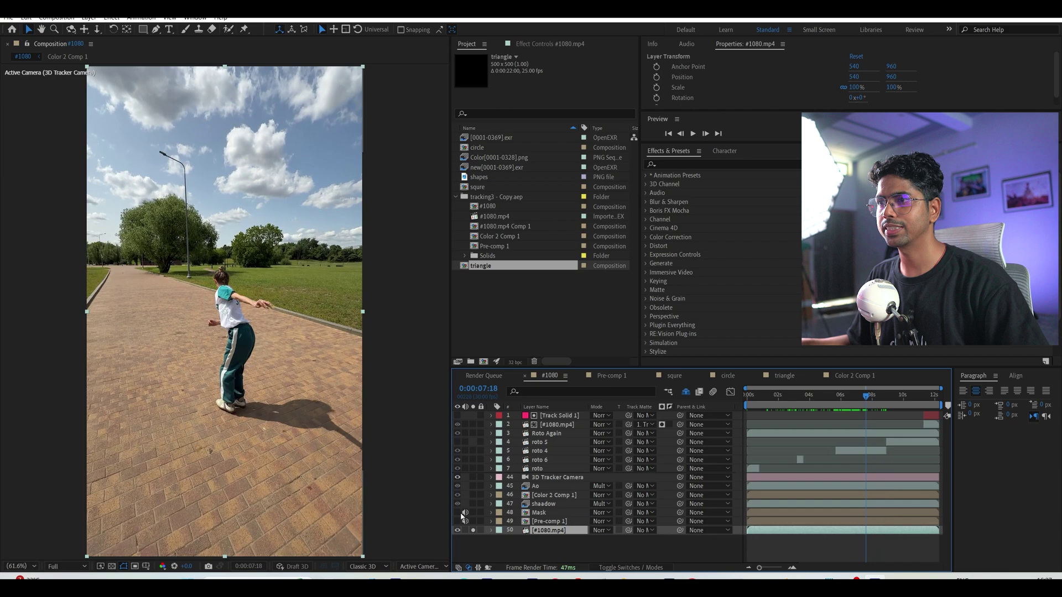
key(ctrl+Up)
click(792, 407)
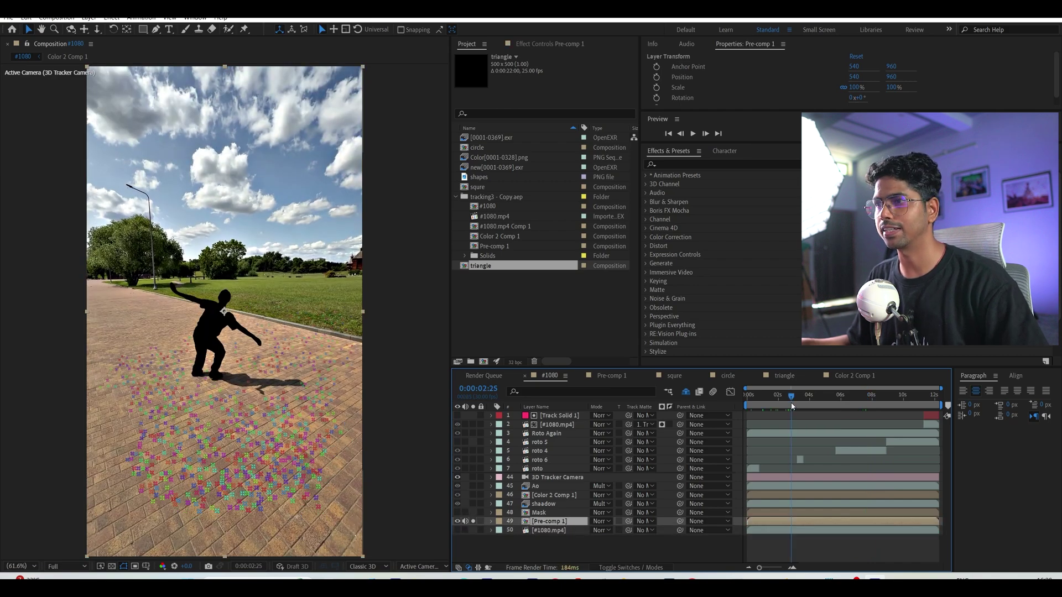
Step: Preview the black silhouette on later frames and reveal the Shy-hidden track layers
drag(792, 407, 846, 401)
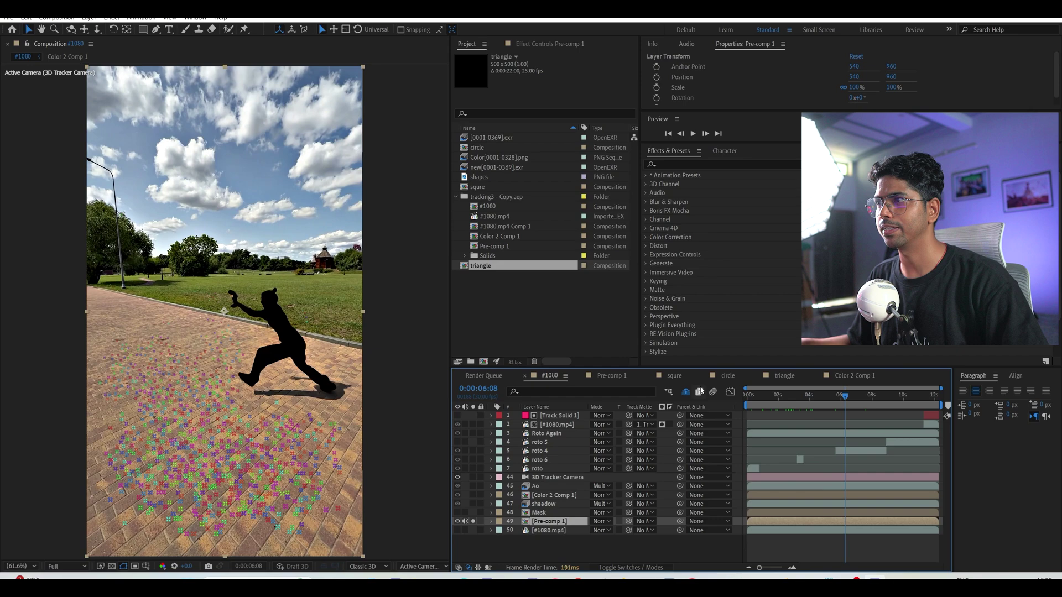
click(686, 392)
scroll(551, 445, down, 3)
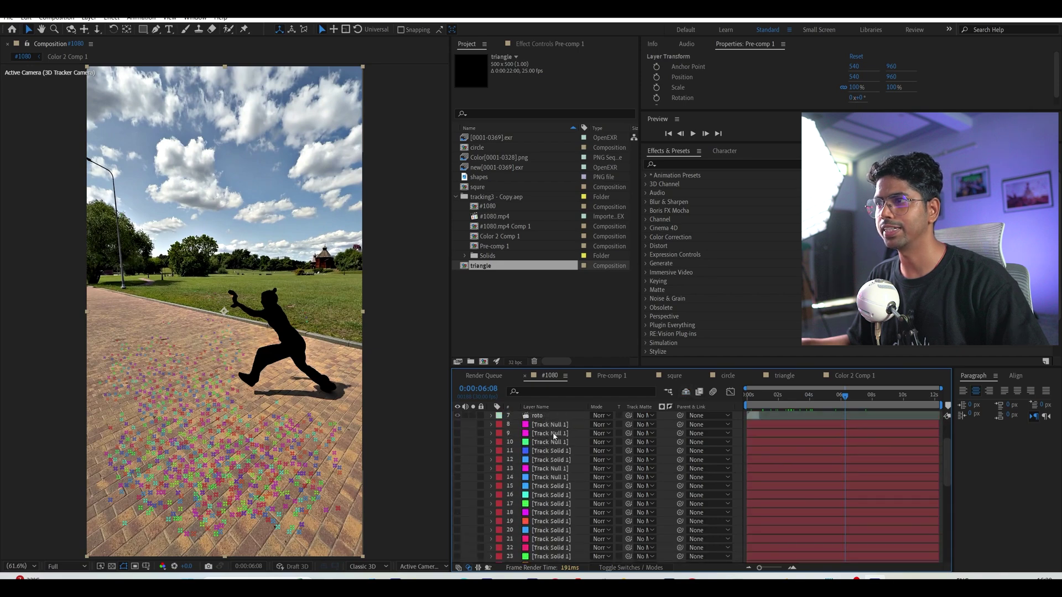
Step: Make track layers 8–36 visible as coloured tiles, preview them, and close Squid game VFX.aep
click(554, 436)
click(820, 405)
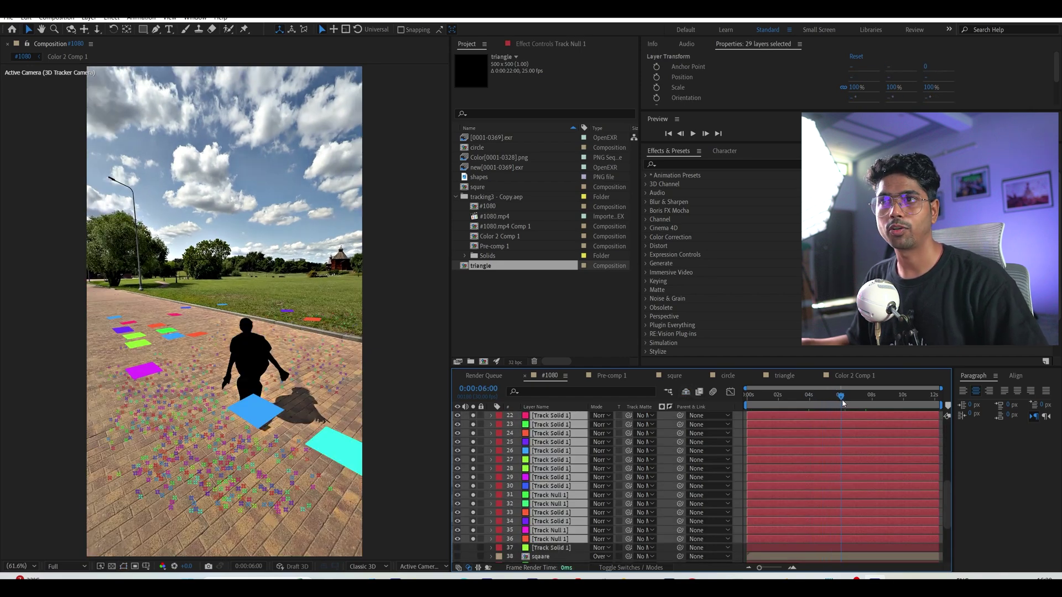
drag(855, 407, 882, 408)
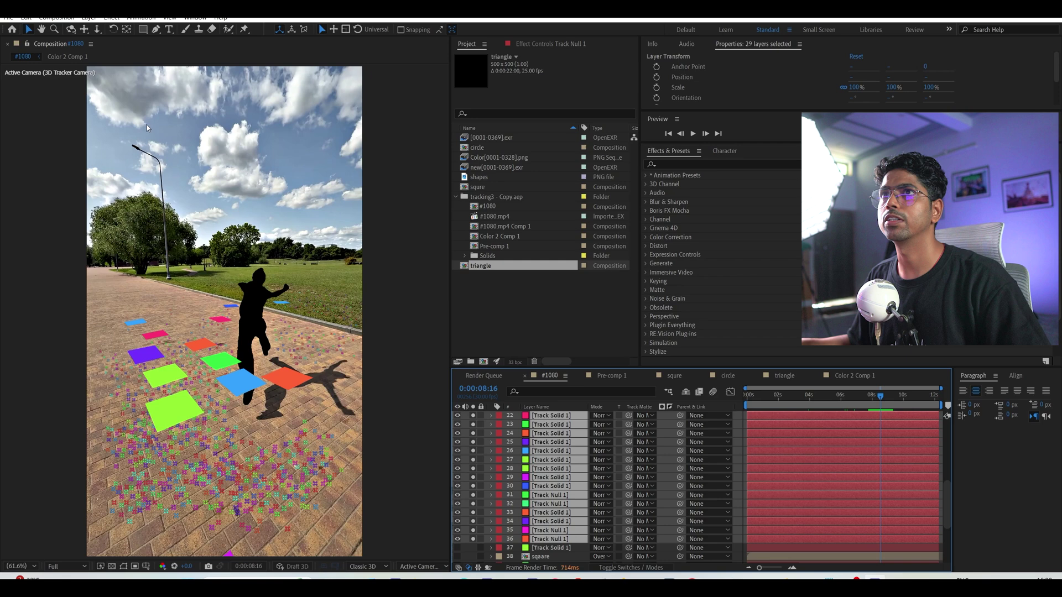
key(ctrl+q)
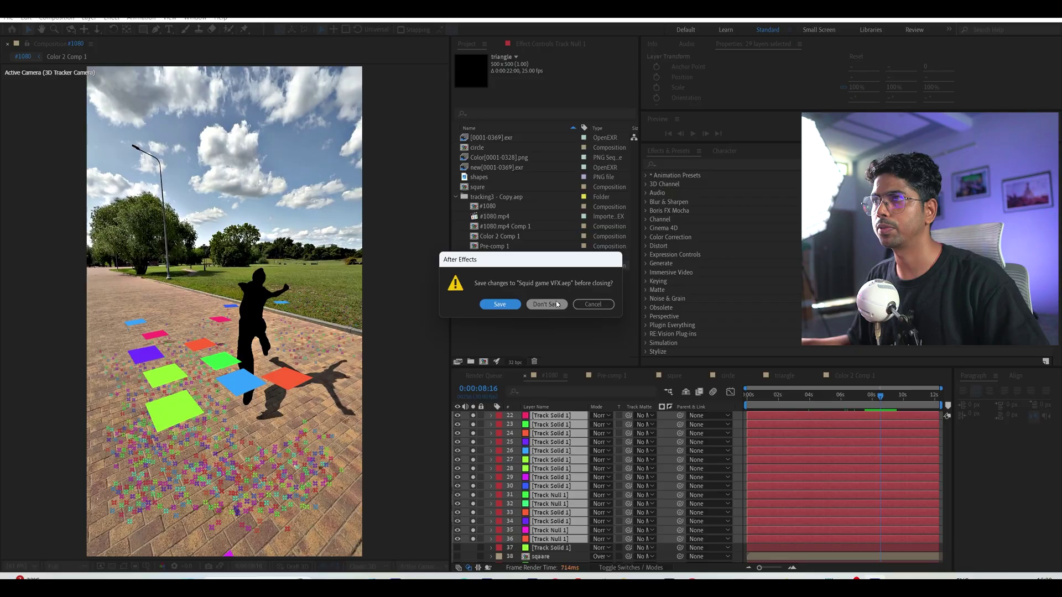
Step: Discard the After Effects changes and play Blender's tracked tile-plane shot from the first frame
click(556, 304)
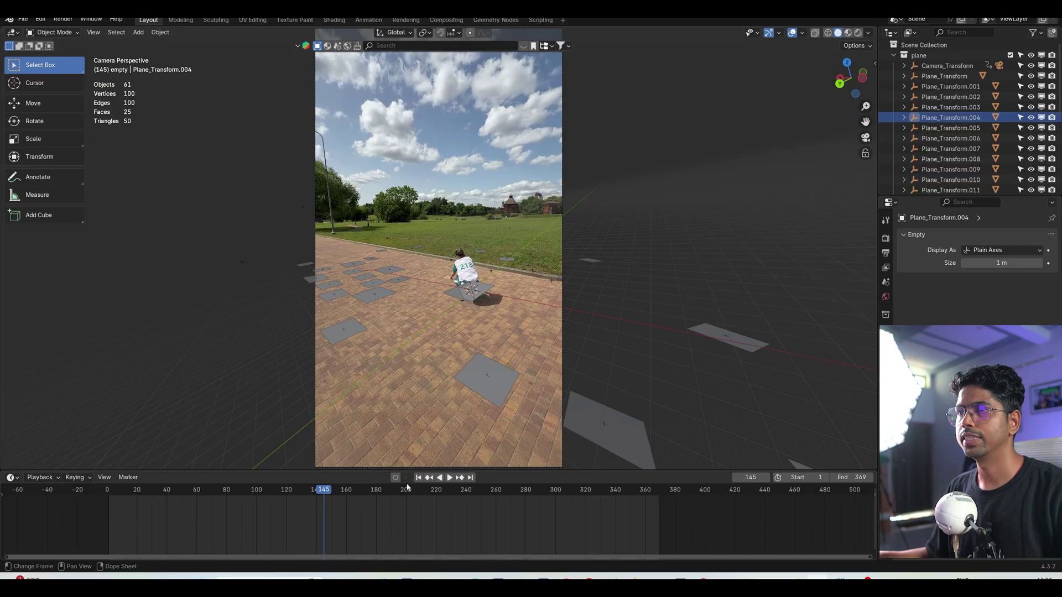
click(418, 477)
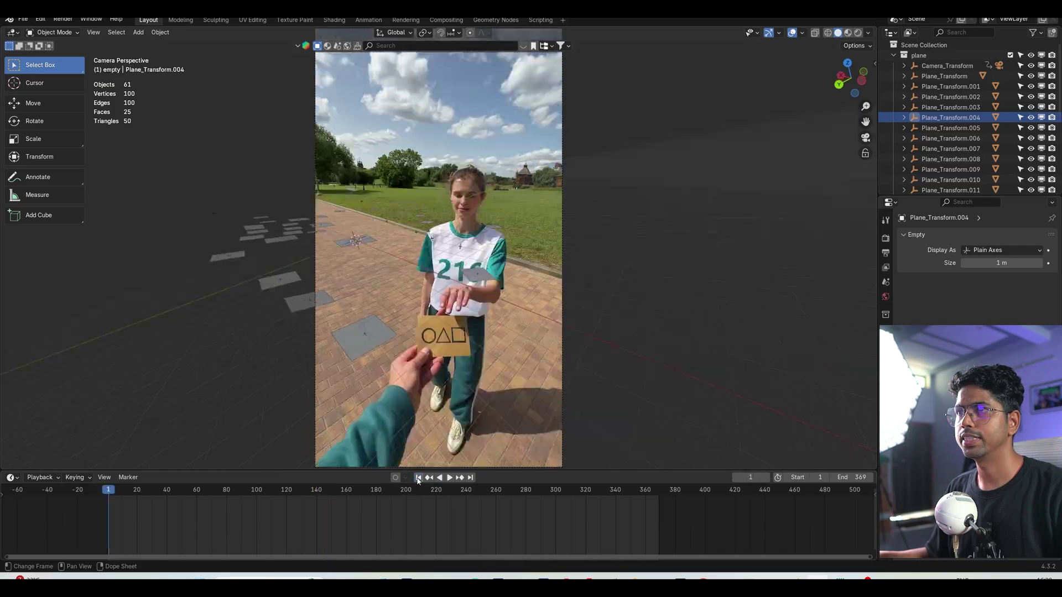
key(space)
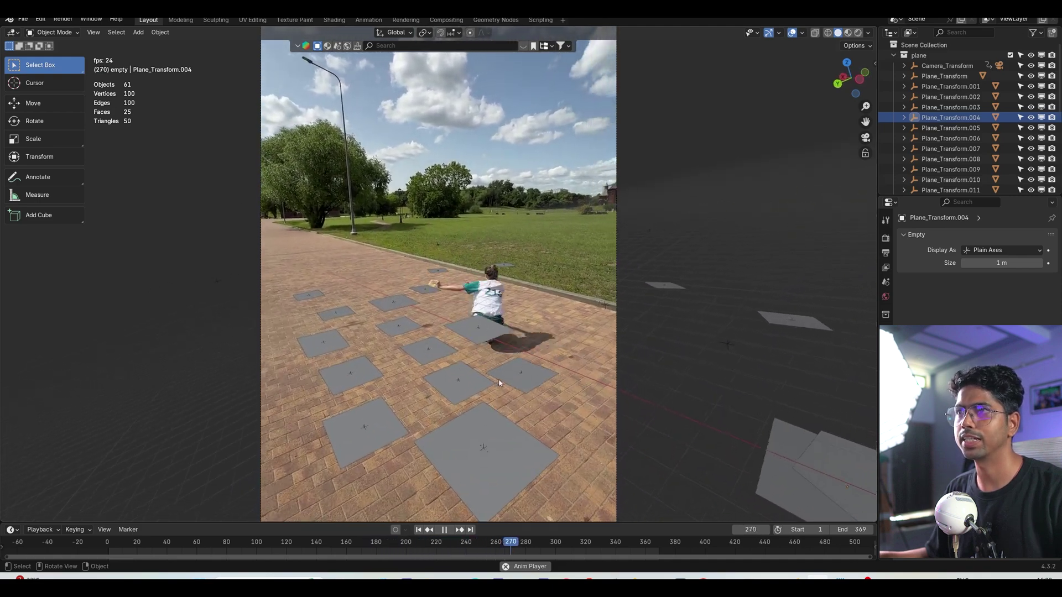
key(space)
Step: Open the .blend file with 3D tile blocks and step through the shot to around frame 304
click(23, 19)
click(27, 234)
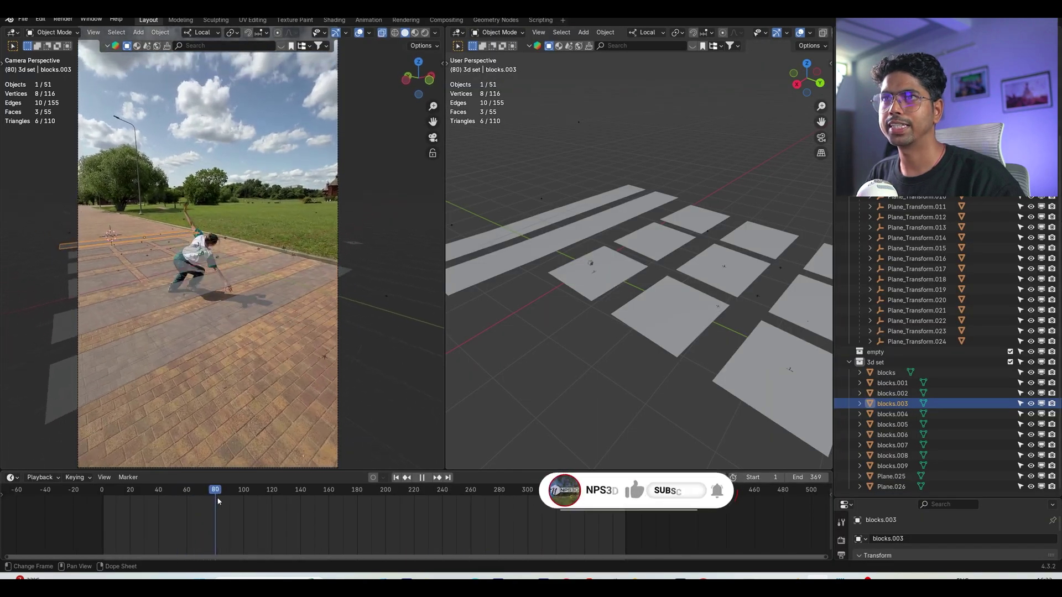
drag(245, 501, 226, 520)
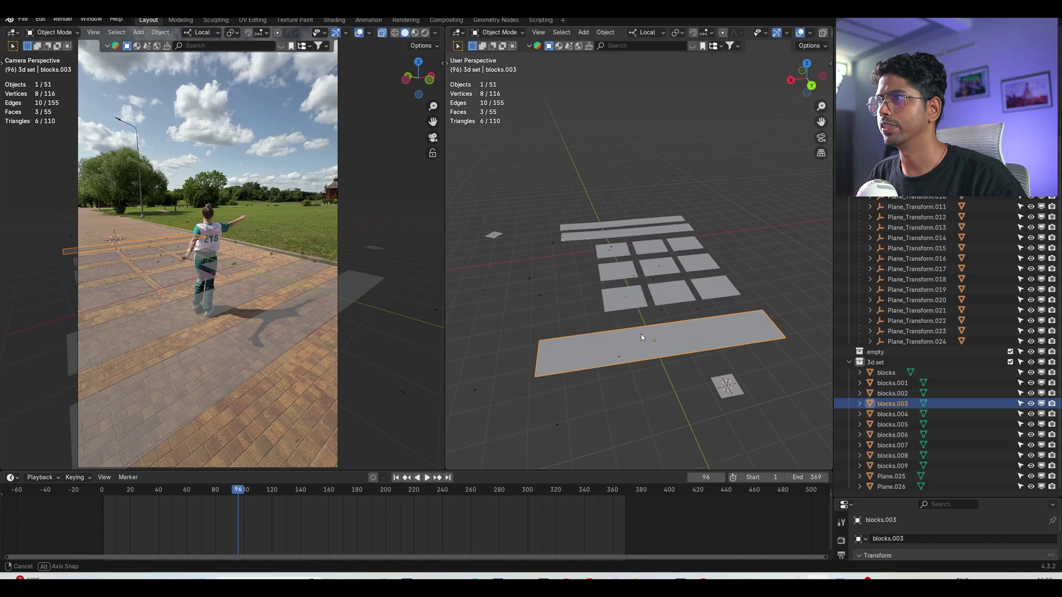
key(space)
drag(310, 489, 533, 494)
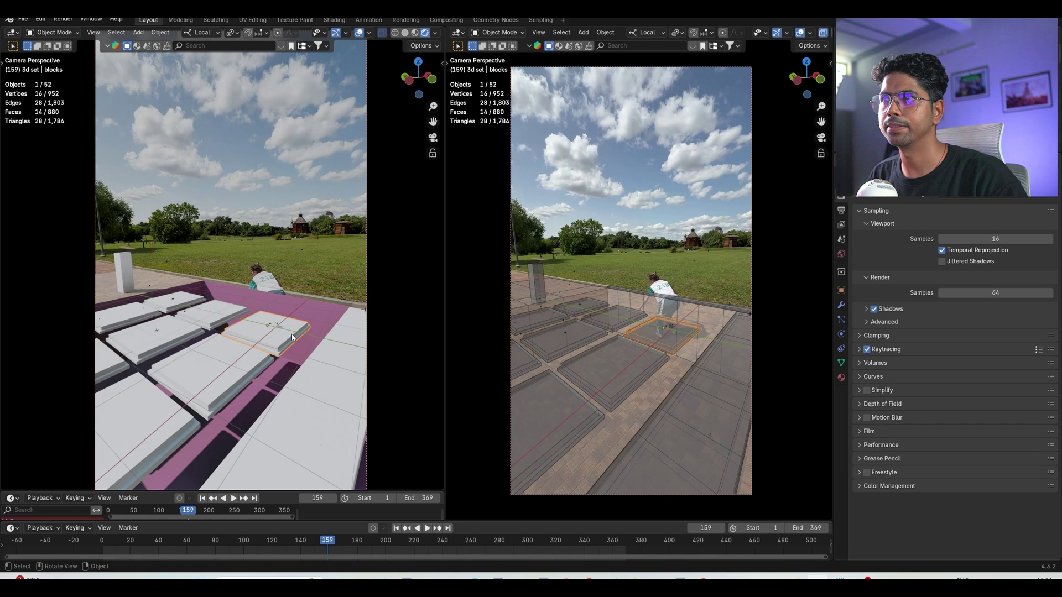
Step: Isolate one tile block in local view with X-ray off and orbit around its stepped shape
key(KP_Divide)
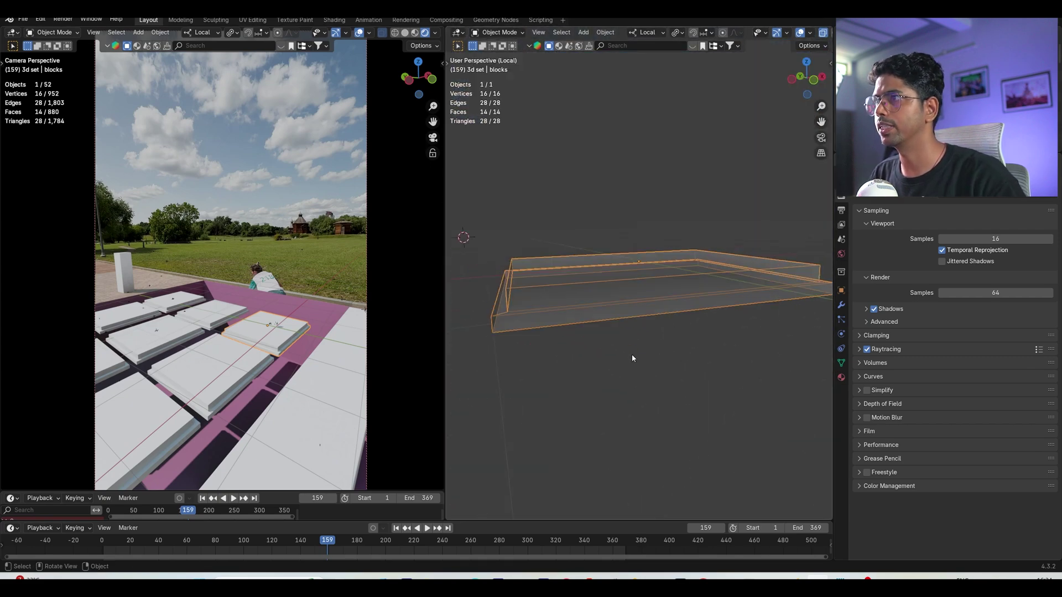
click(801, 33)
middle_drag(697, 210, 708, 230)
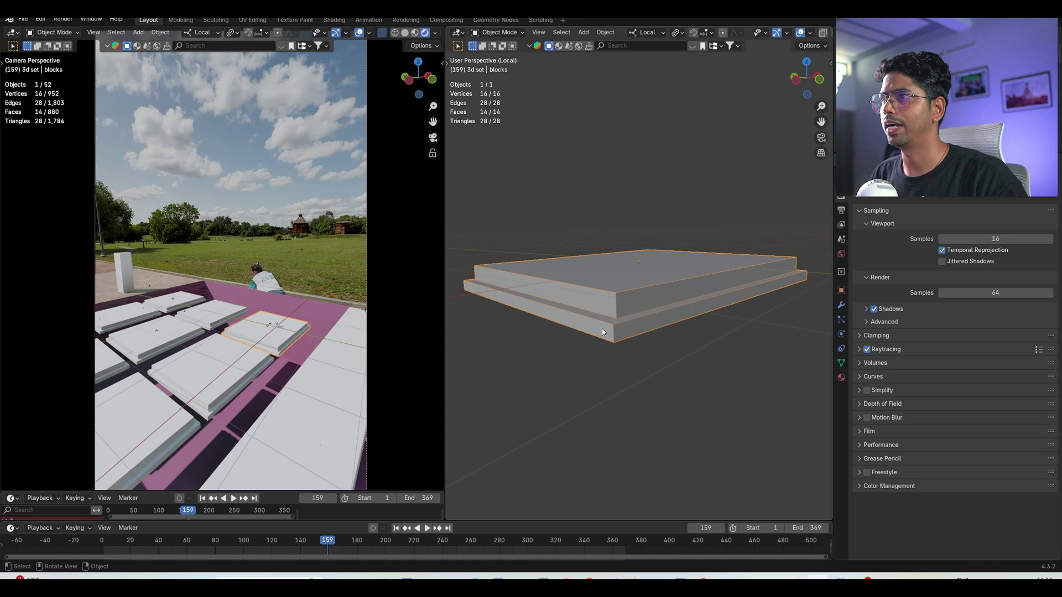
middle_drag(602, 329, 626, 327)
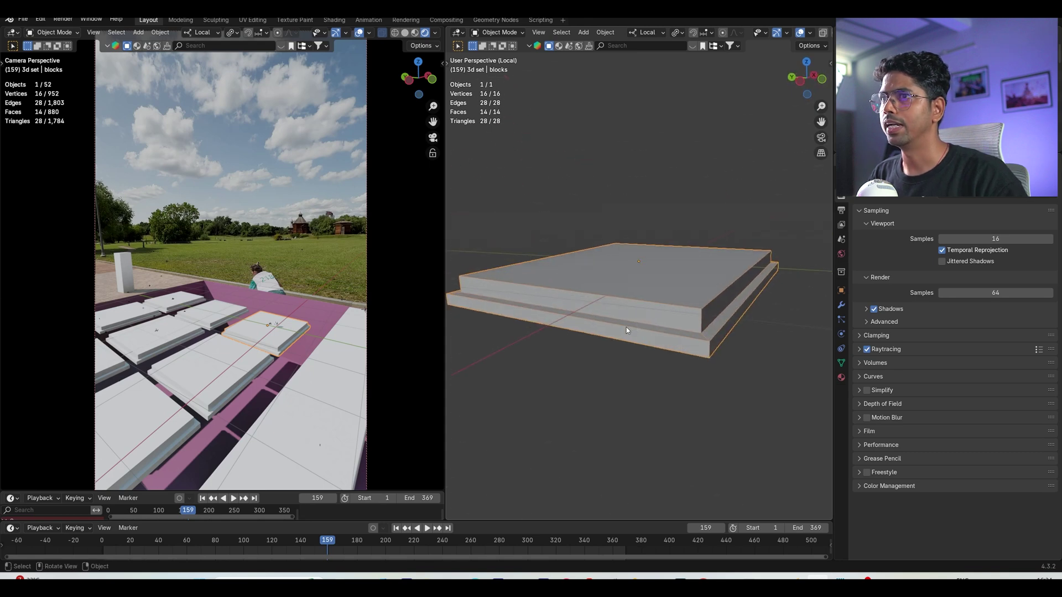
scroll(227, 363, down, 2)
Step: Play through the shot, view the block from above, and return to around frame 105
key(space)
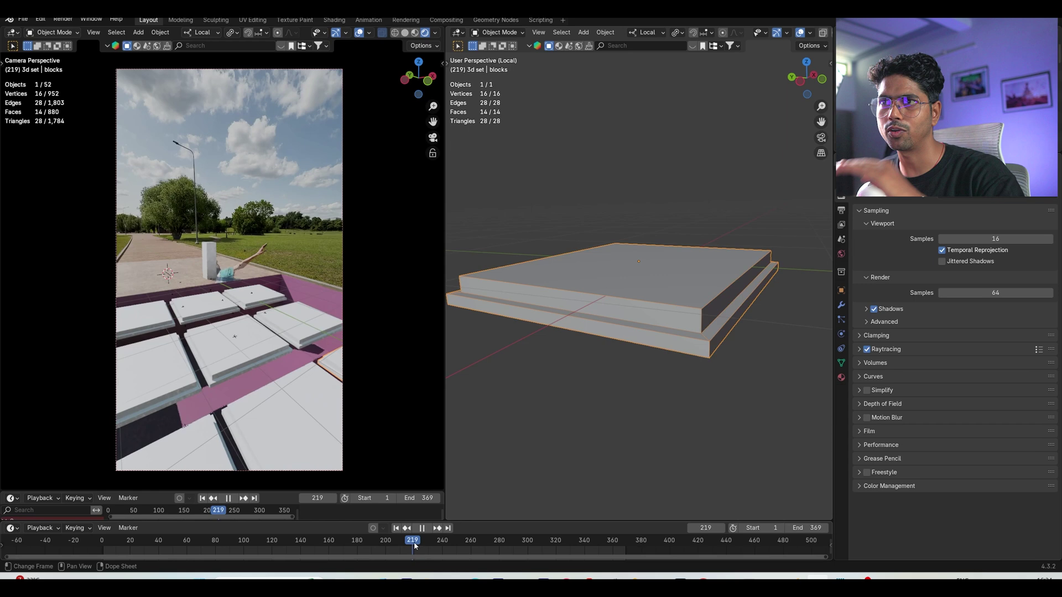
key(space)
middle_drag(623, 287, 622, 343)
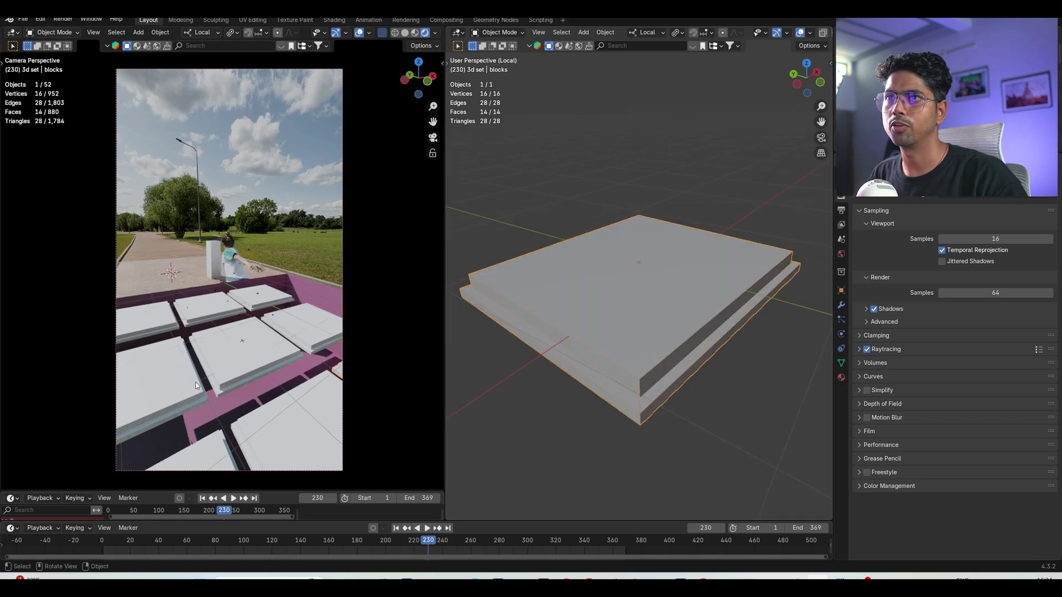
key(space)
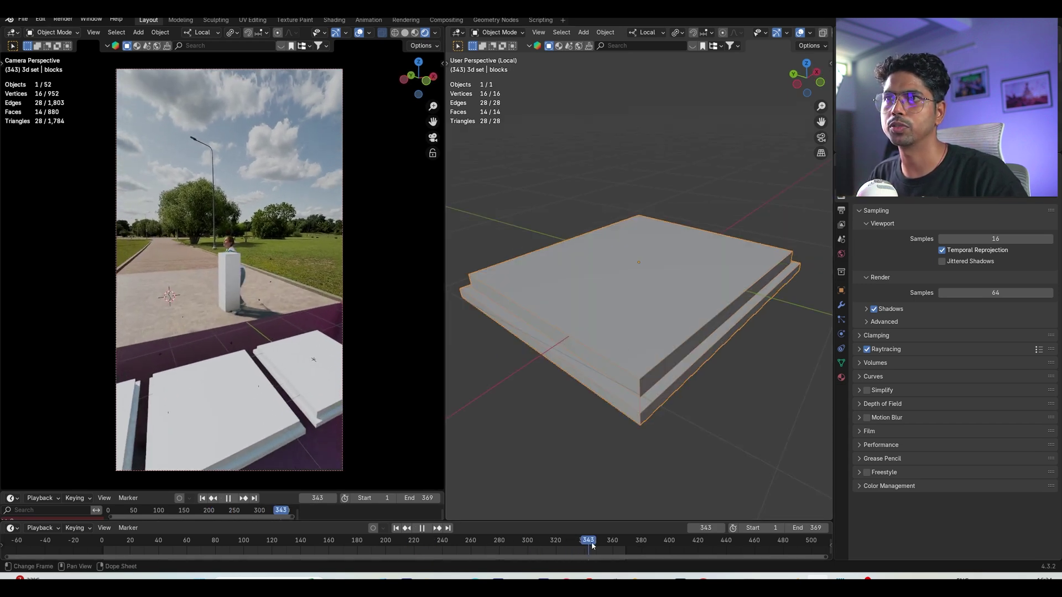
drag(610, 547, 471, 543)
click(23, 18)
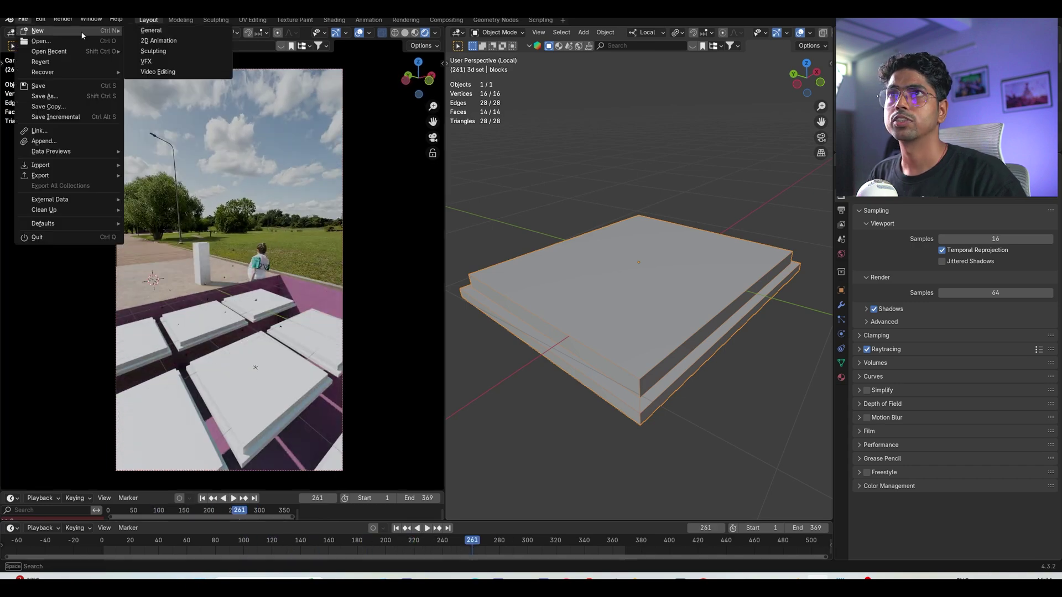
Step: Start a fresh General scene without its default objects and play the rendered view from frame 140
click(173, 37)
click(561, 309)
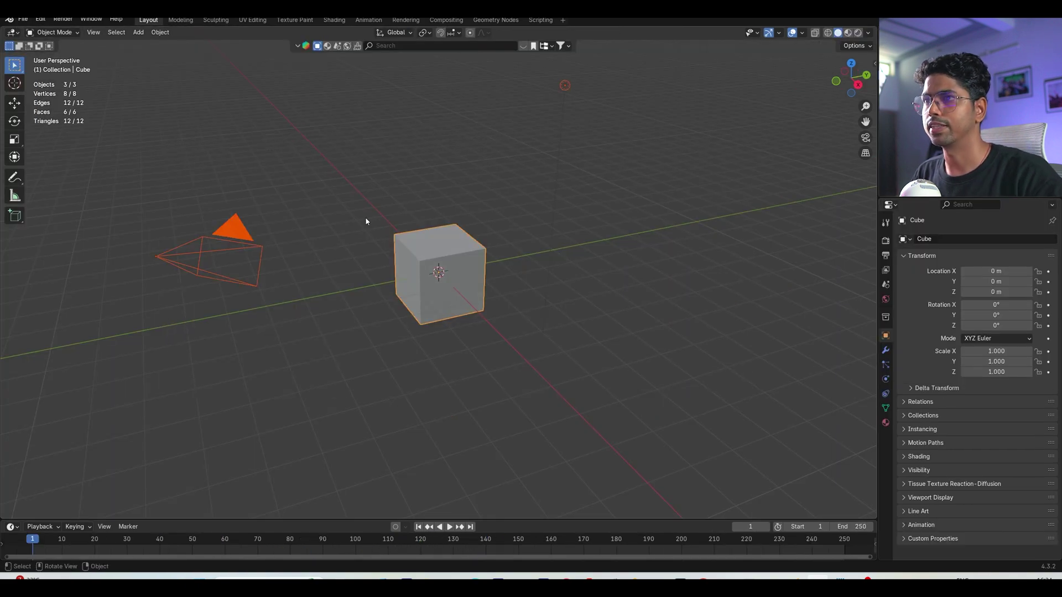
key(Delete)
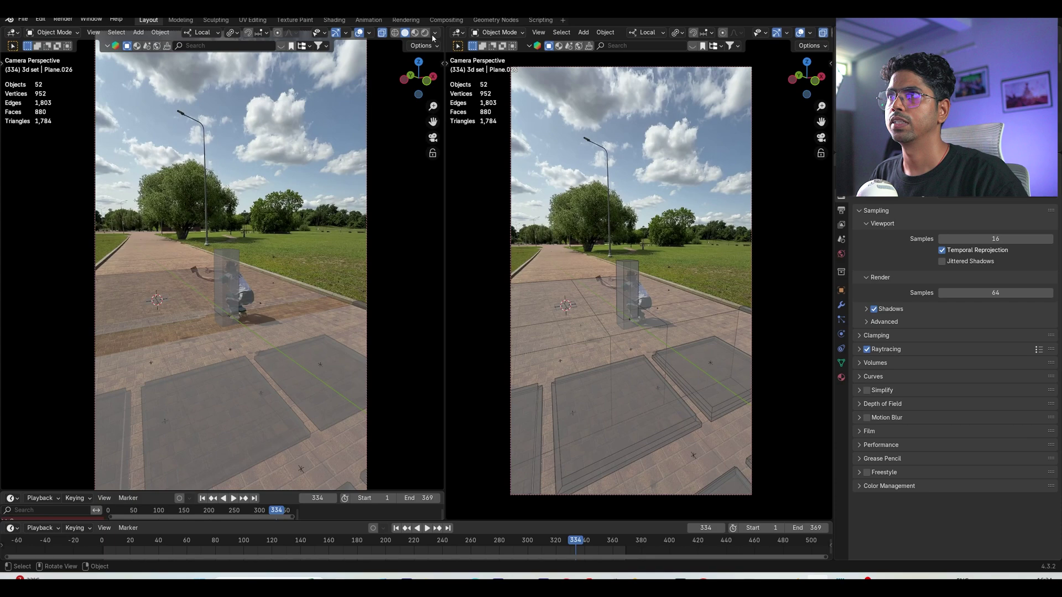
click(424, 32)
click(301, 544)
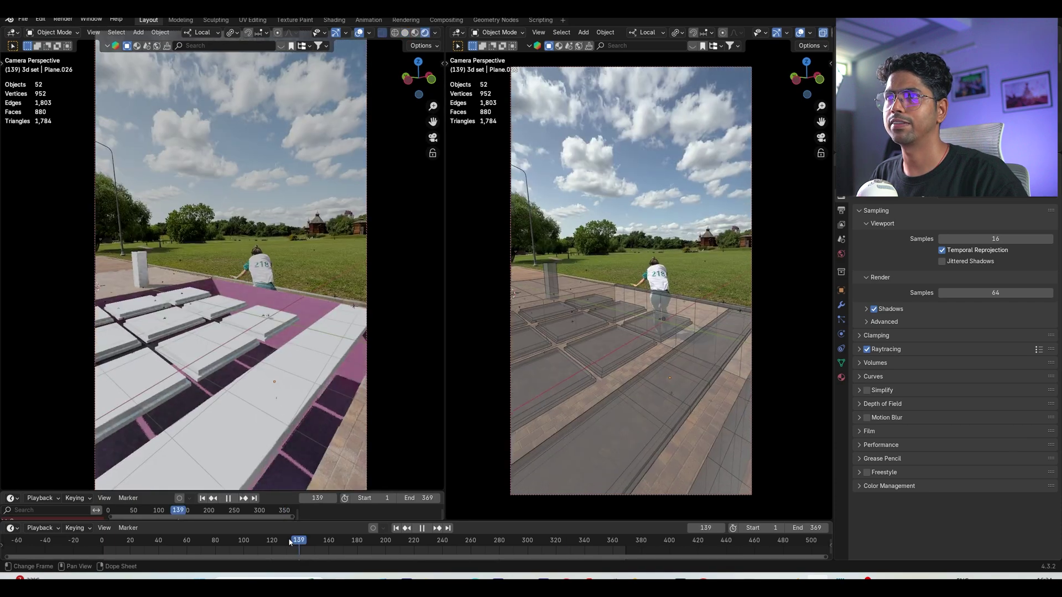
key(space)
key(space)
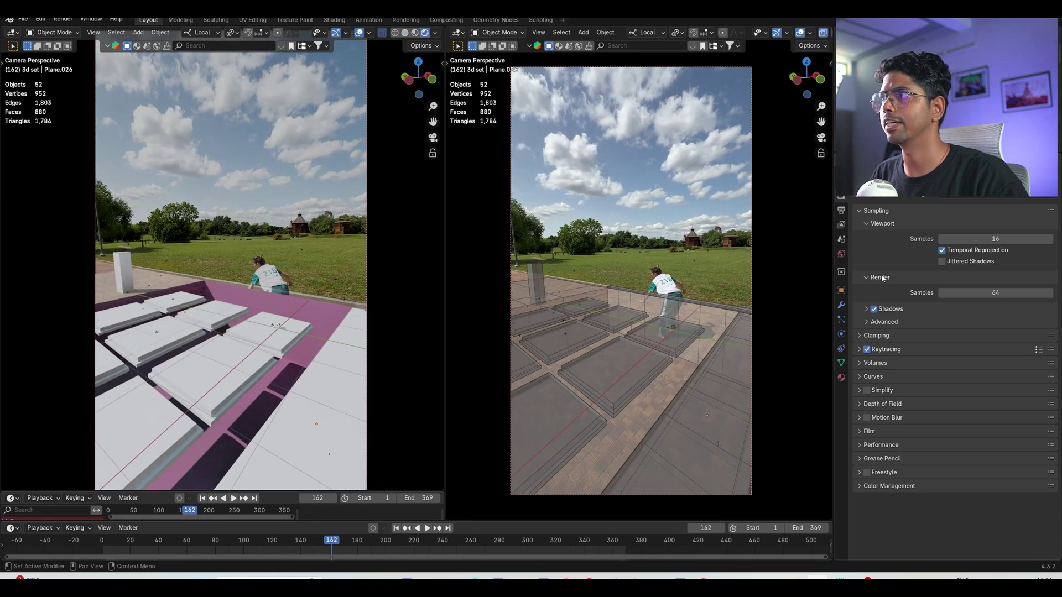
Step: Uncheck Film > Transparent in Render Properties so the sky and hills show
click(841, 254)
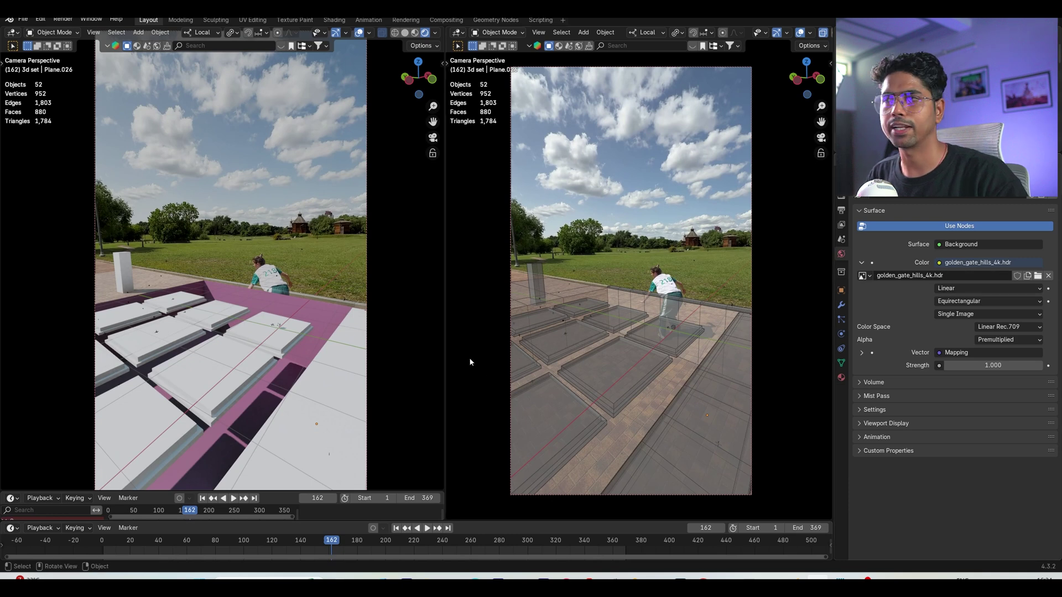
click(841, 211)
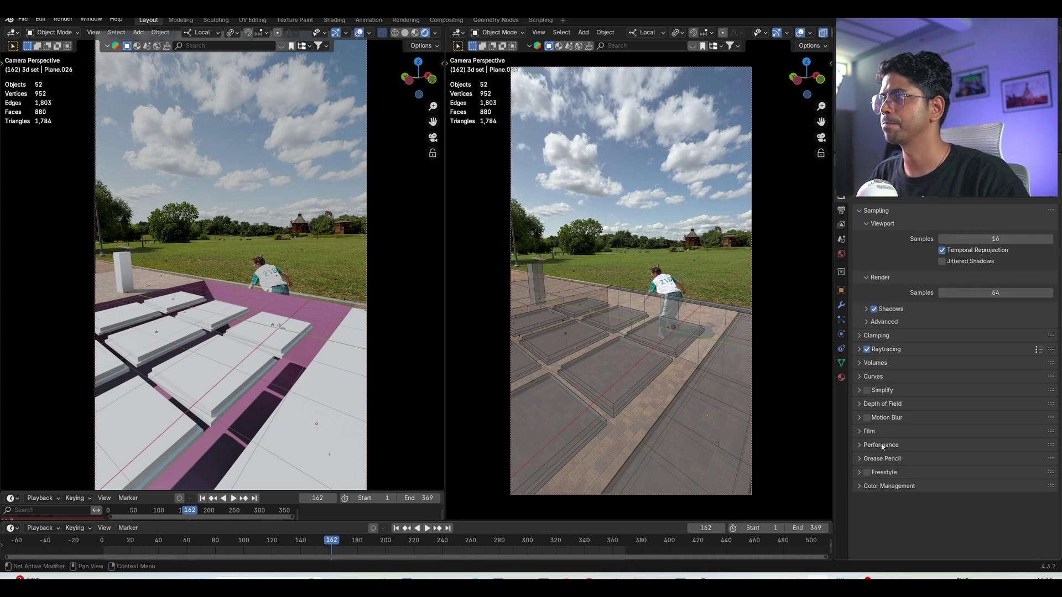
click(938, 458)
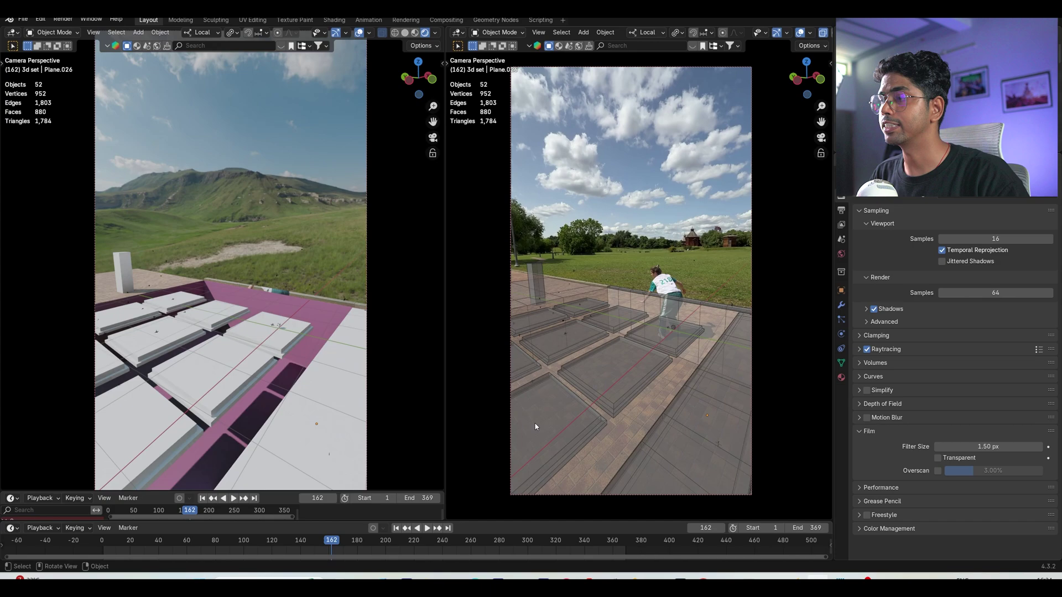
Step: Orbit and zoom the views to check the tiled platform against the girl footage
middle_drag(232, 332, 263, 350)
scroll(265, 350, up, 4)
scroll(279, 352, up, 5)
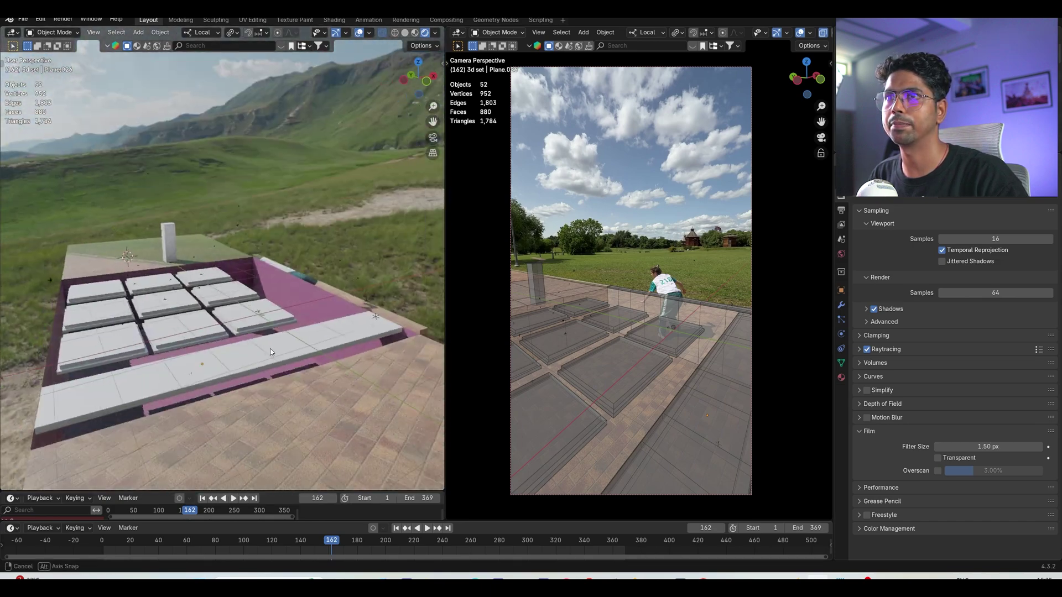
middle_drag(290, 351, 350, 466)
scroll(307, 347, up, 3)
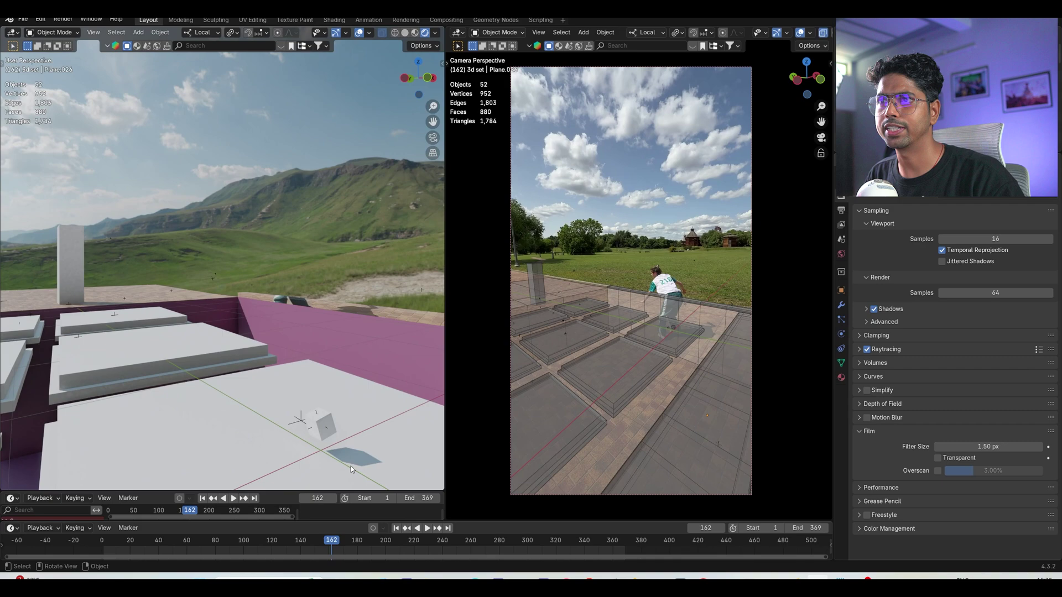
scroll(338, 411, down, 3)
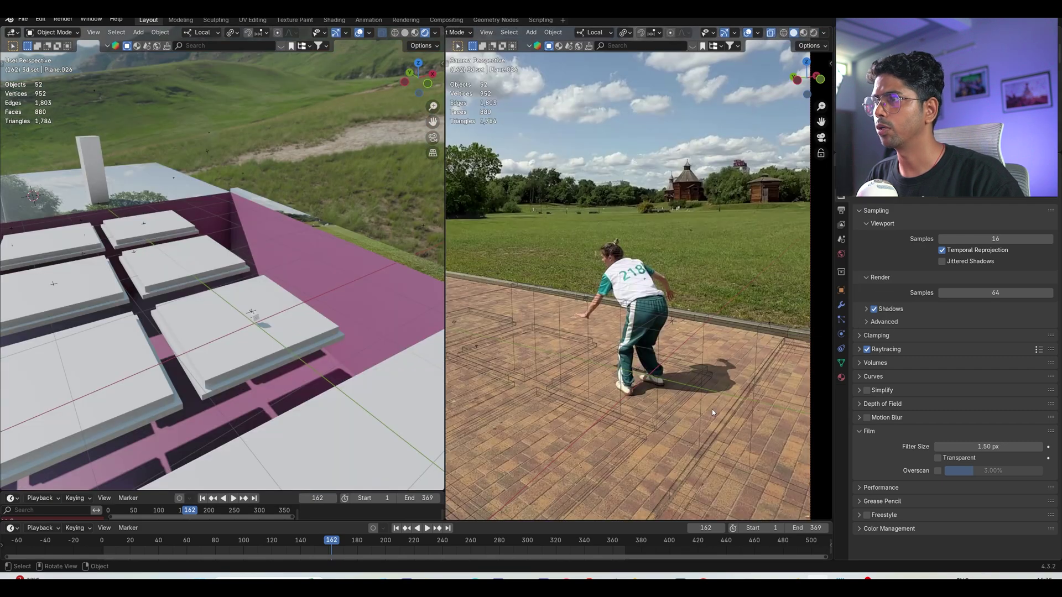
scroll(655, 370, up, 3)
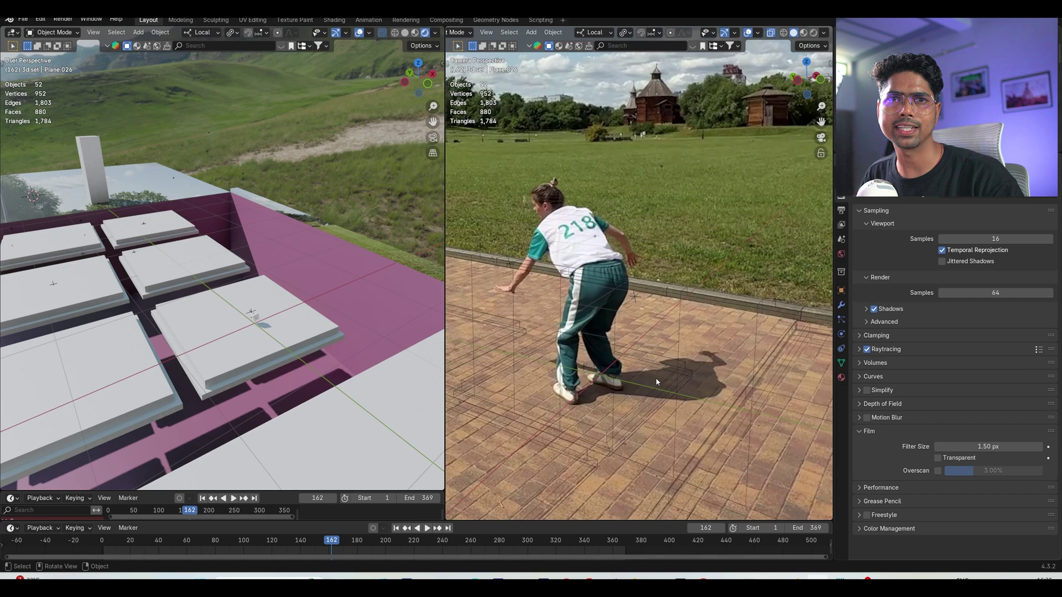
scroll(629, 350, down, 4)
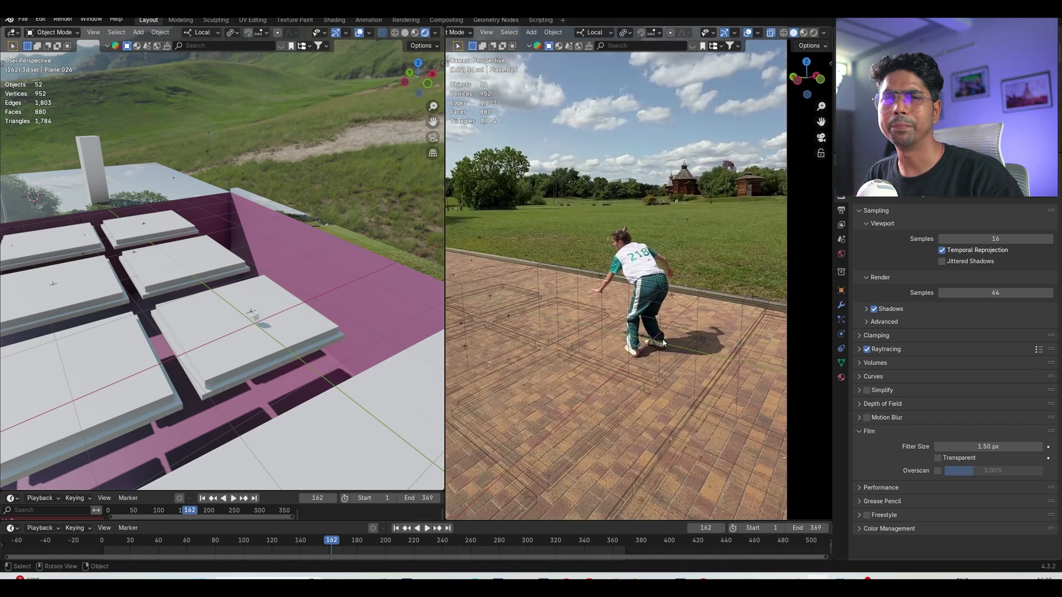
Step: Fit the camera frame in the left view and add a General > Layout workspace
click(22, 19)
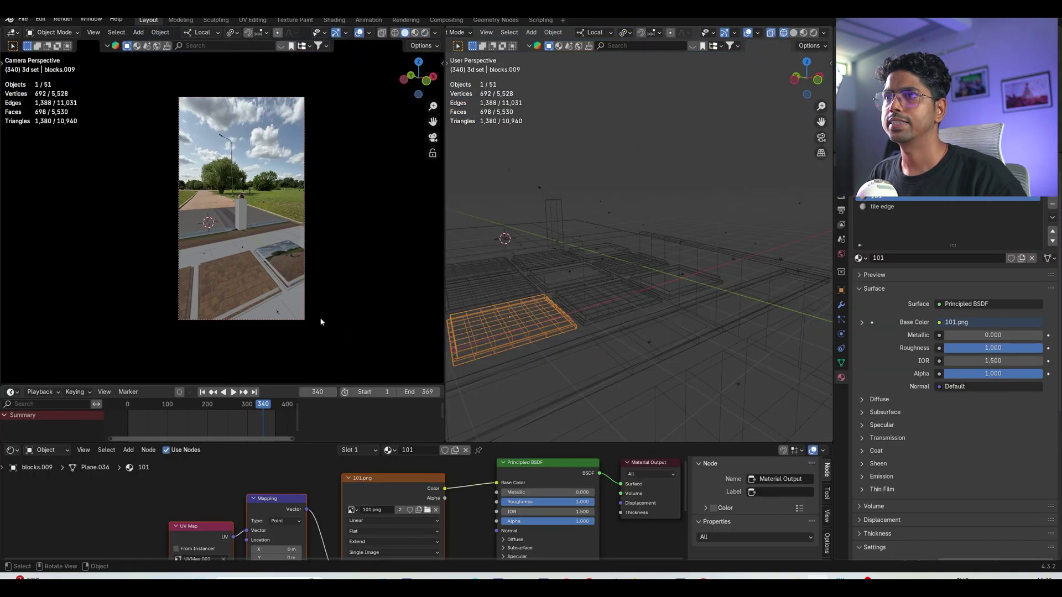
key(Home)
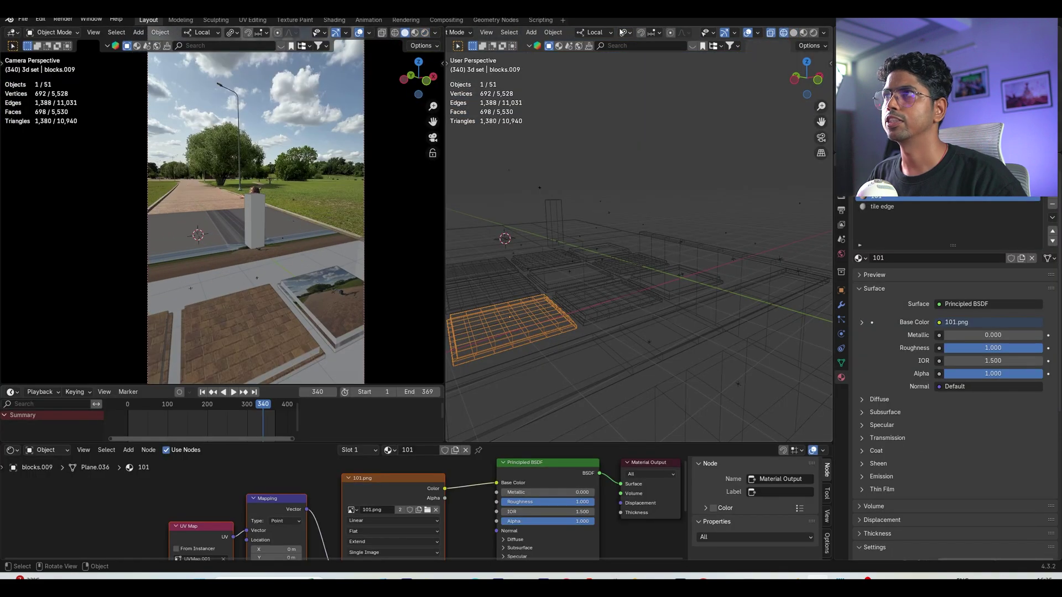
click(563, 20)
mouse_move(531, 38)
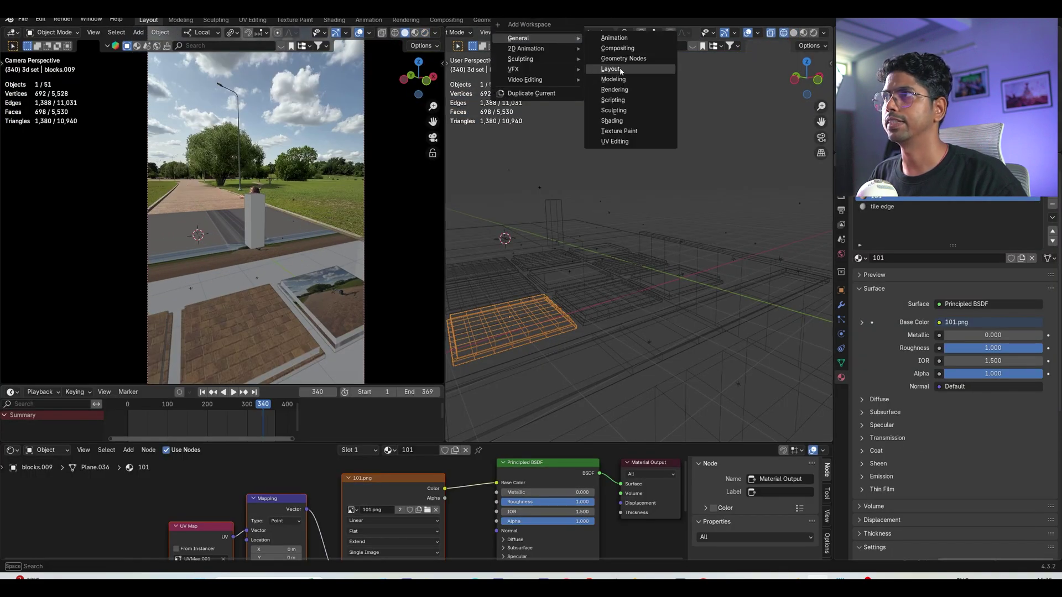
click(611, 69)
Step: Select one tile block in the grid and isolate it in local view
middle_drag(485, 286, 612, 311)
scroll(447, 280, up, 3)
click(450, 282)
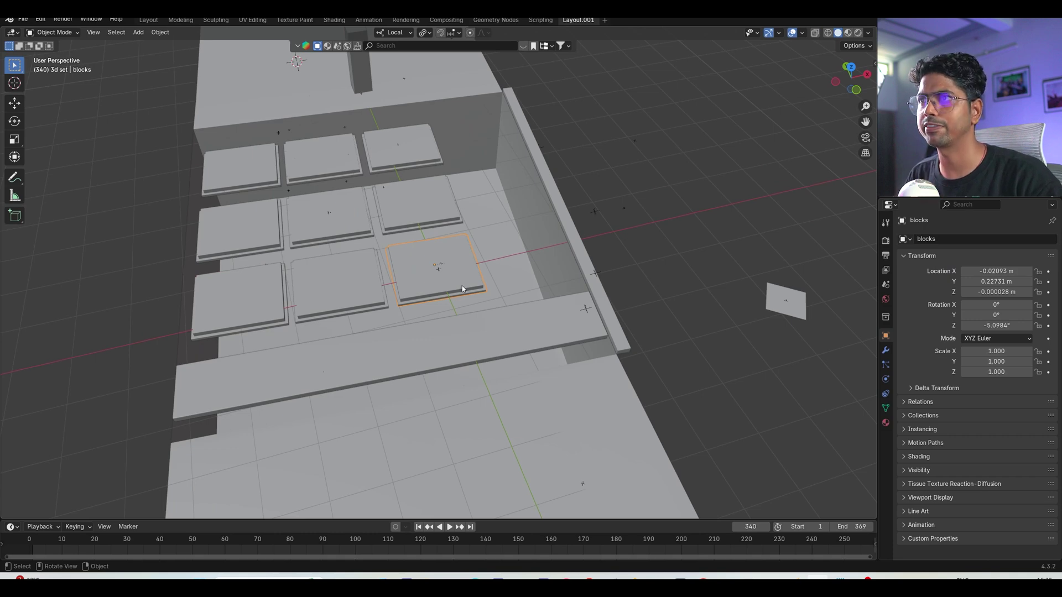
middle_drag(462, 288, 470, 239)
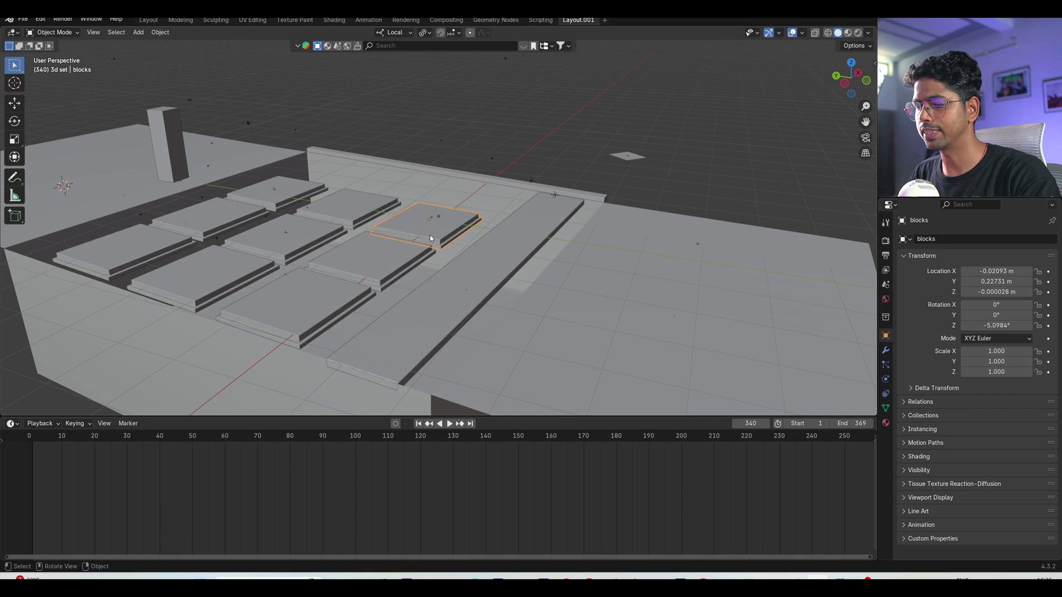
key(KP_Divide)
Step: Turn the timeline into a Shader Editor and inspect the block's video texture in Rendered shading
click(13, 423)
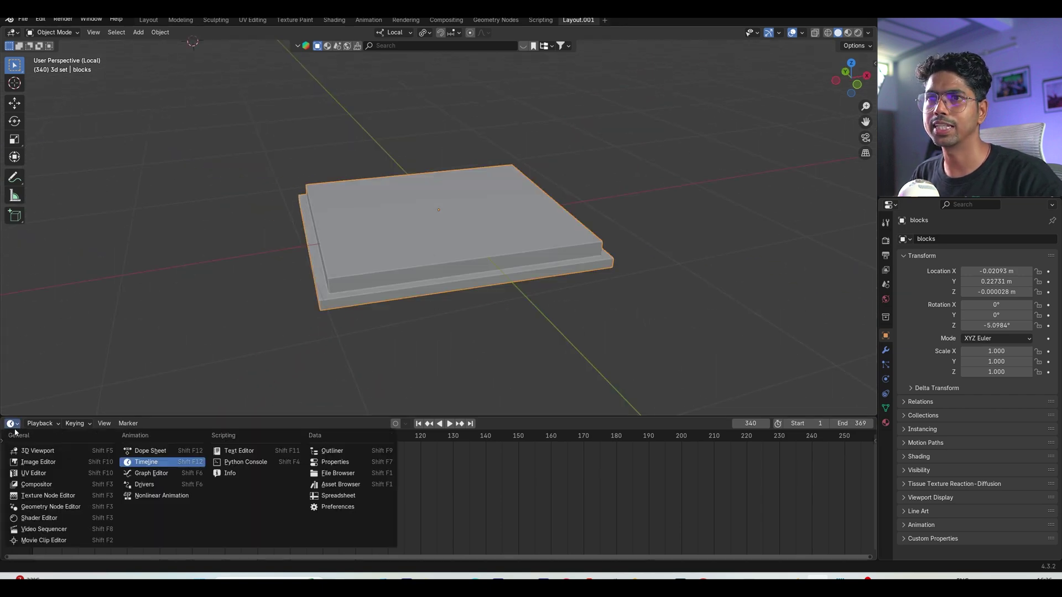
click(22, 513)
scroll(323, 493, up, 2)
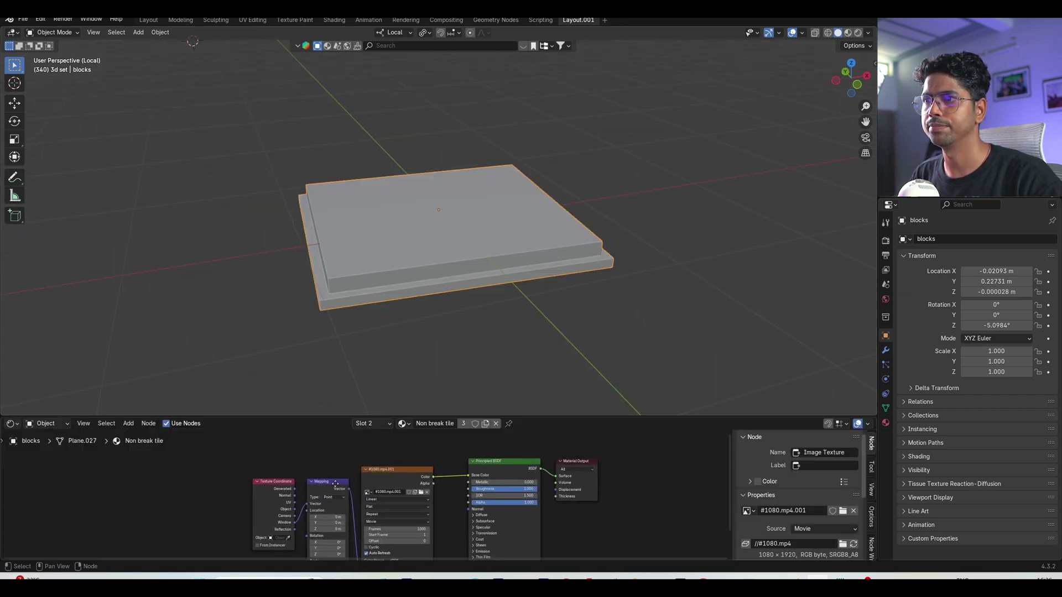
click(858, 32)
scroll(380, 482, up, 3)
click(386, 479)
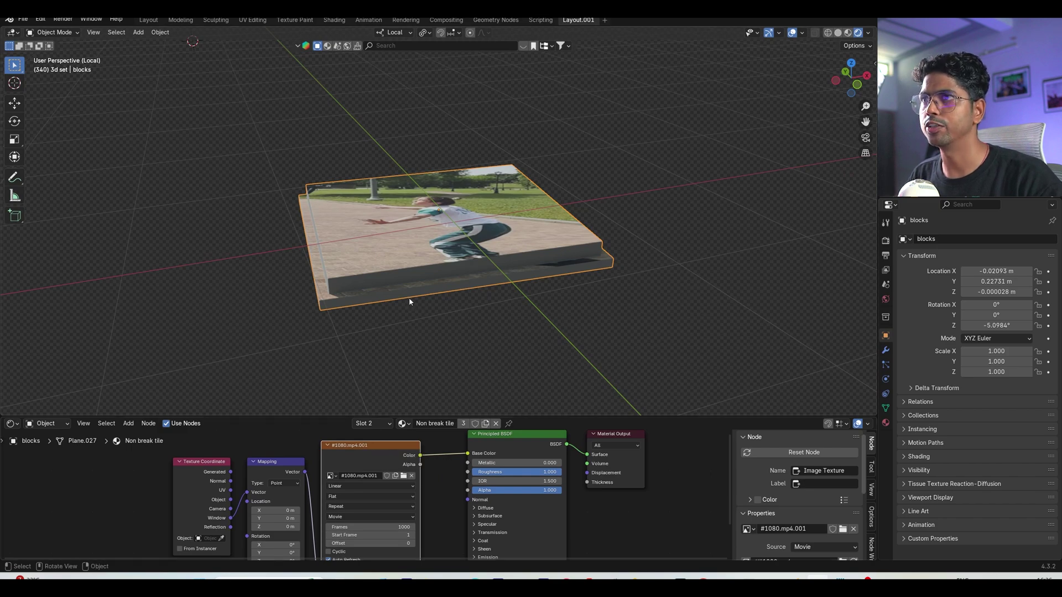
Step: Orbit the textured block, move the Texture Coordinate node left, and view the full tile grid
middle_drag(409, 301, 450, 303)
middle_drag(337, 473, 364, 461)
drag(264, 469, 239, 470)
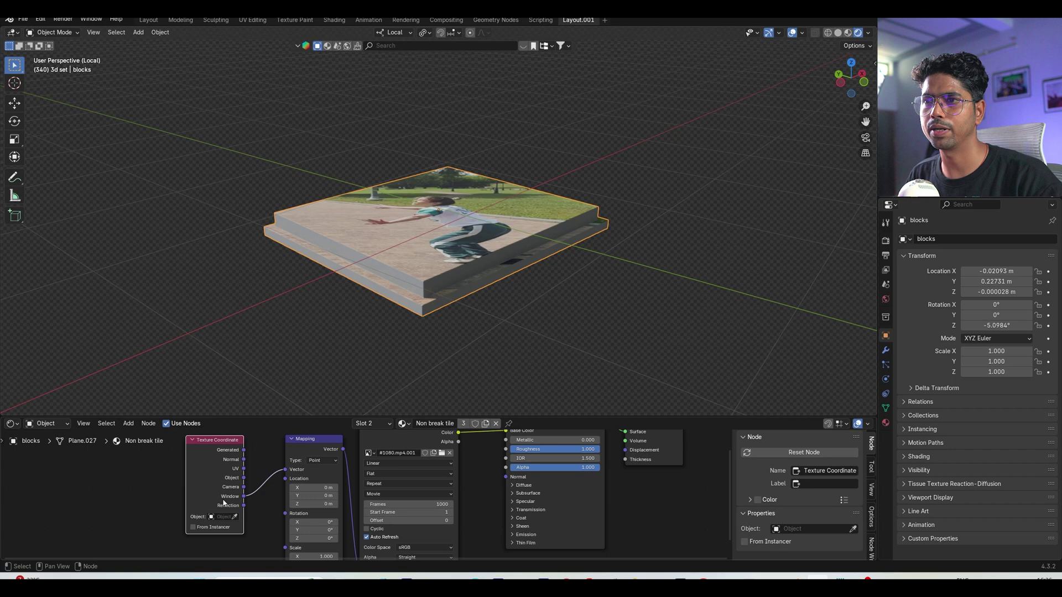
scroll(431, 476, up, 4)
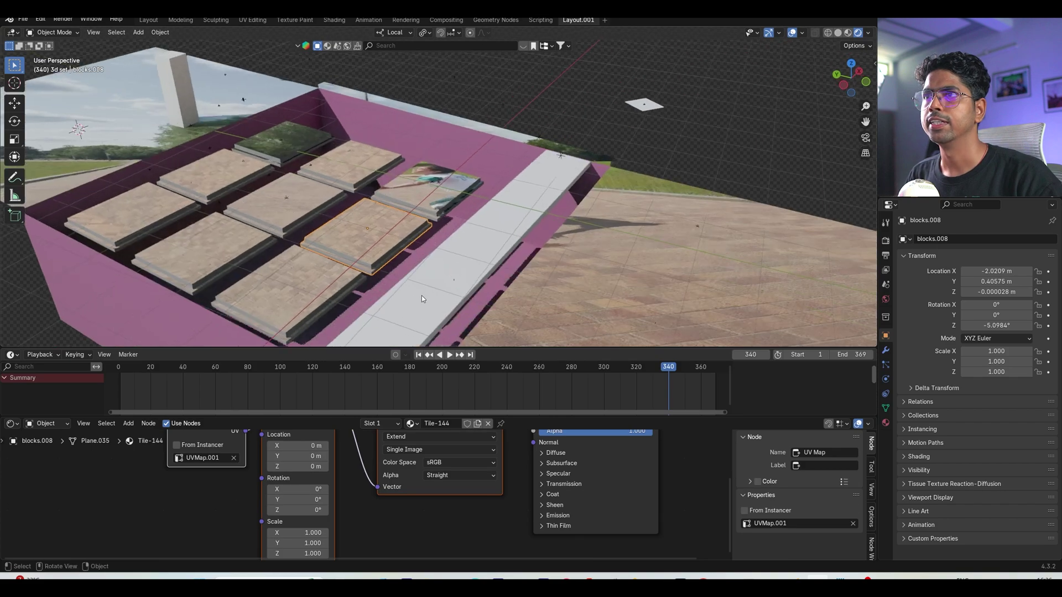
middle_drag(421, 296, 422, 258)
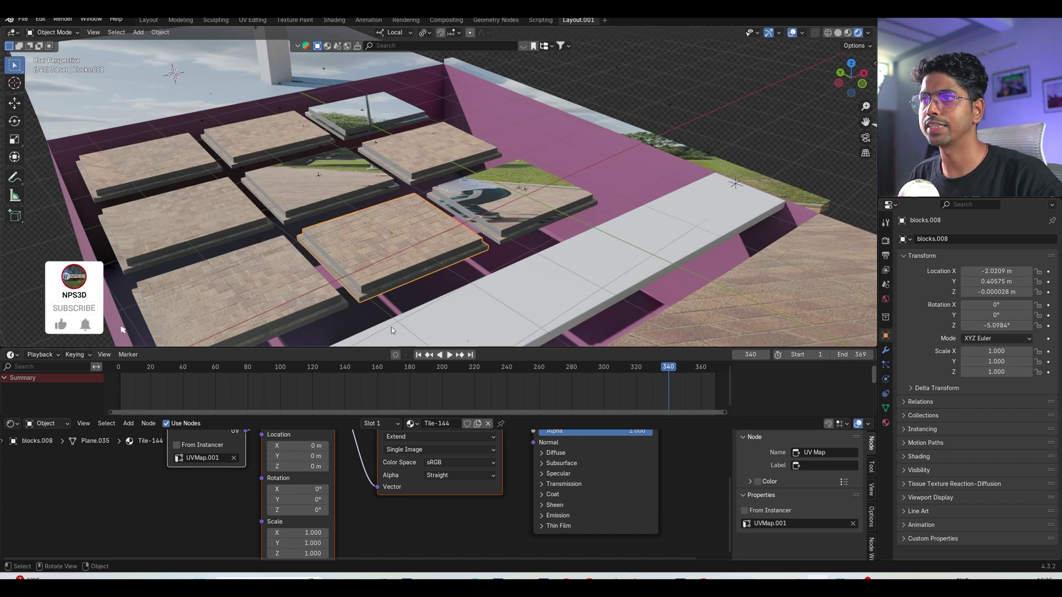
Step: Look through the scene camera and scrub the timeline to frame 169
scroll(476, 462, down, 2)
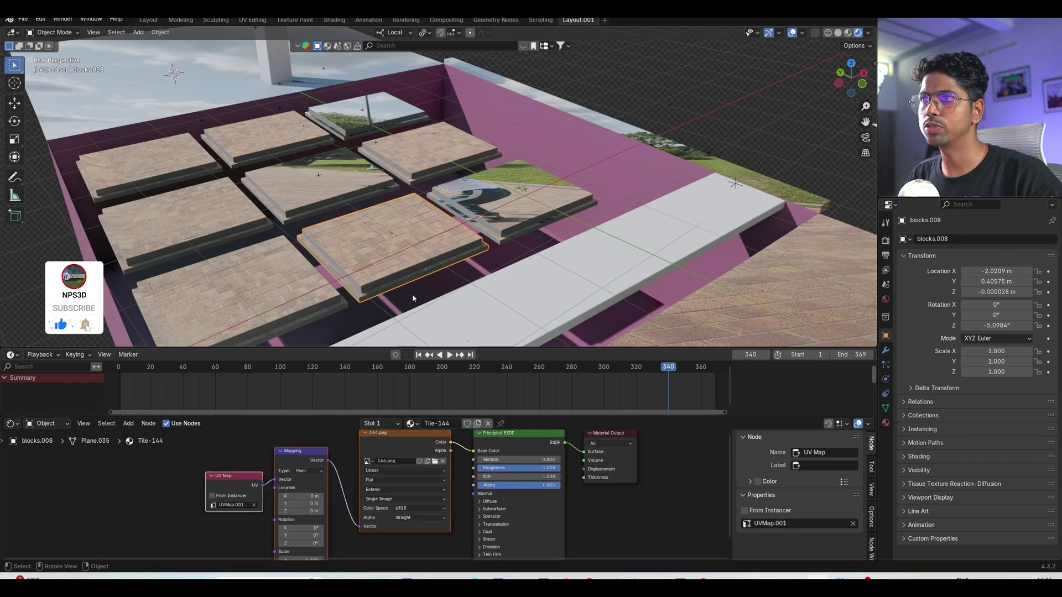
scroll(425, 452, up, 2)
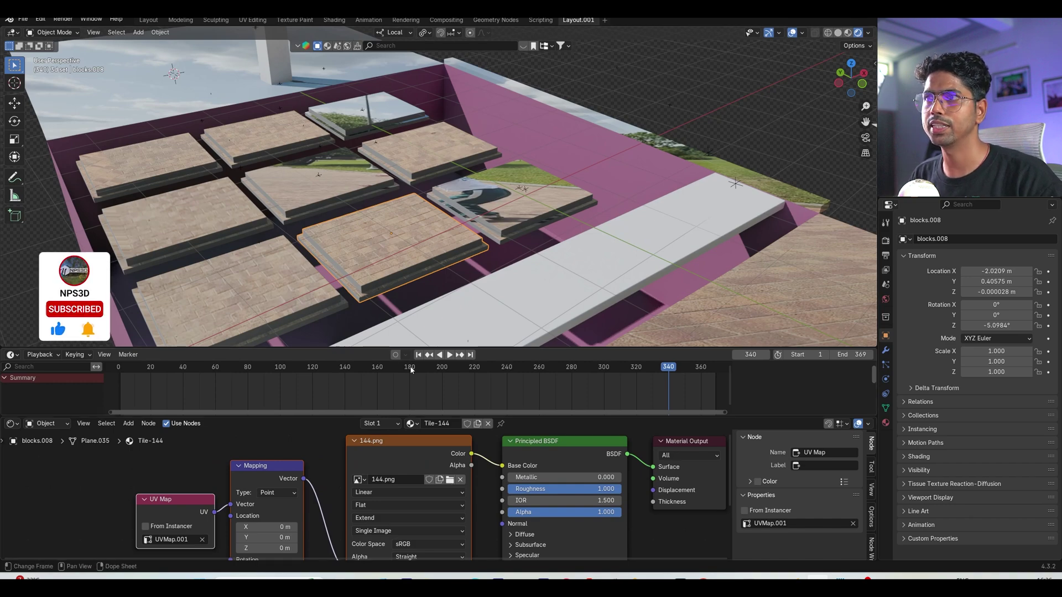
click(866, 137)
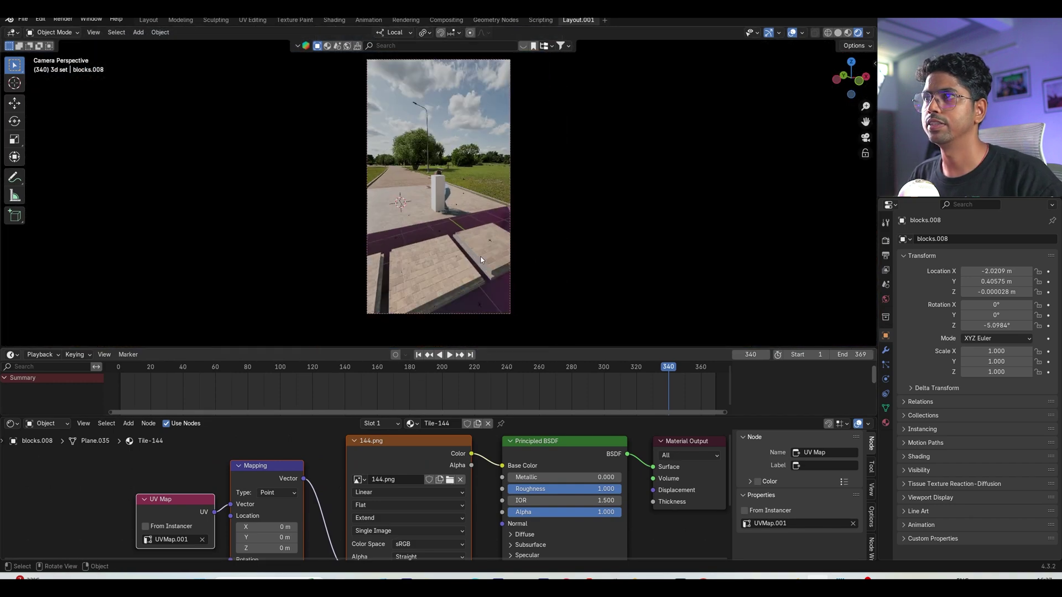
drag(417, 365, 392, 372)
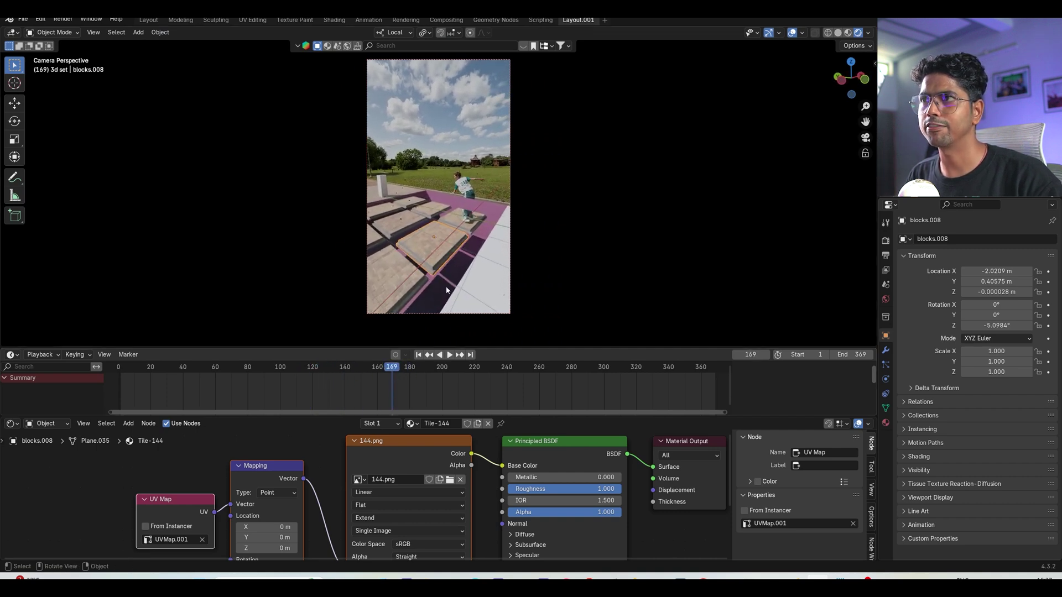
scroll(453, 249, up, 2)
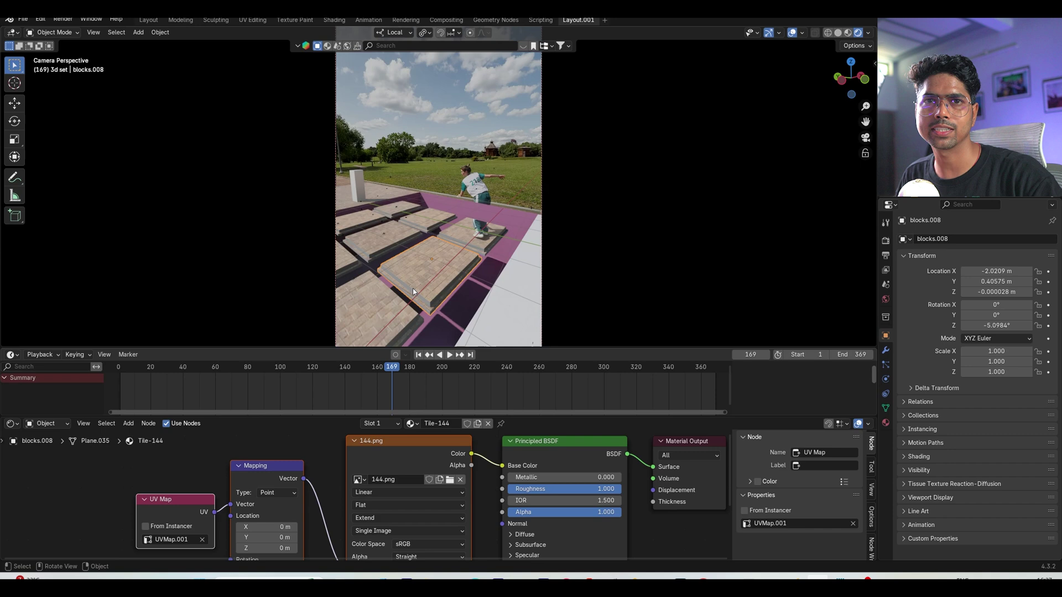
Step: Review the tile's Bevel and UVProject modifiers and move the UV Map node left
click(886, 350)
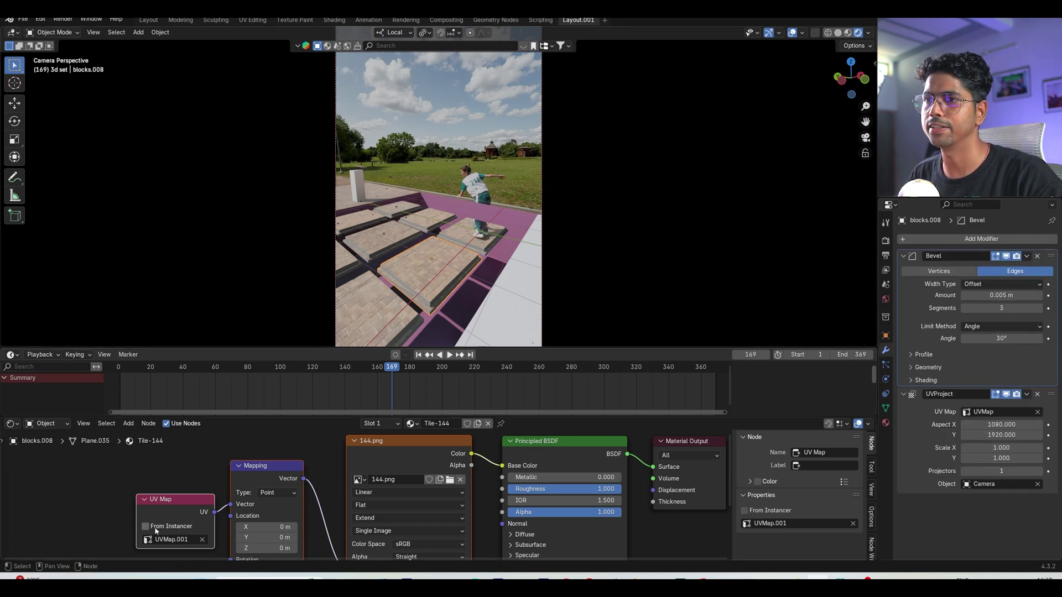
middle_drag(157, 513, 239, 476)
drag(219, 471, 166, 472)
scroll(310, 499, down, 2)
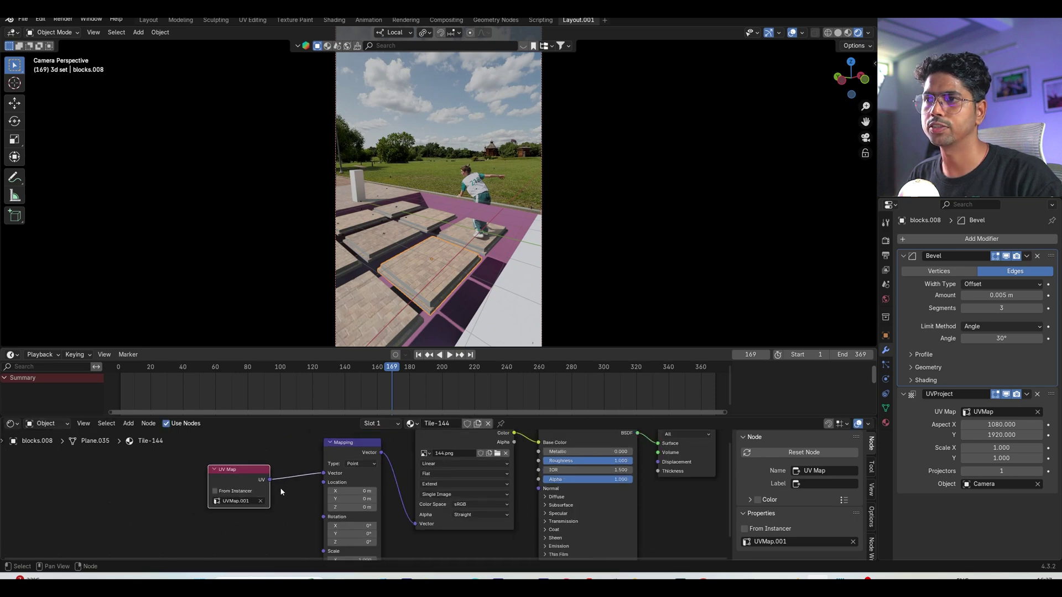
middle_drag(280, 487, 239, 505)
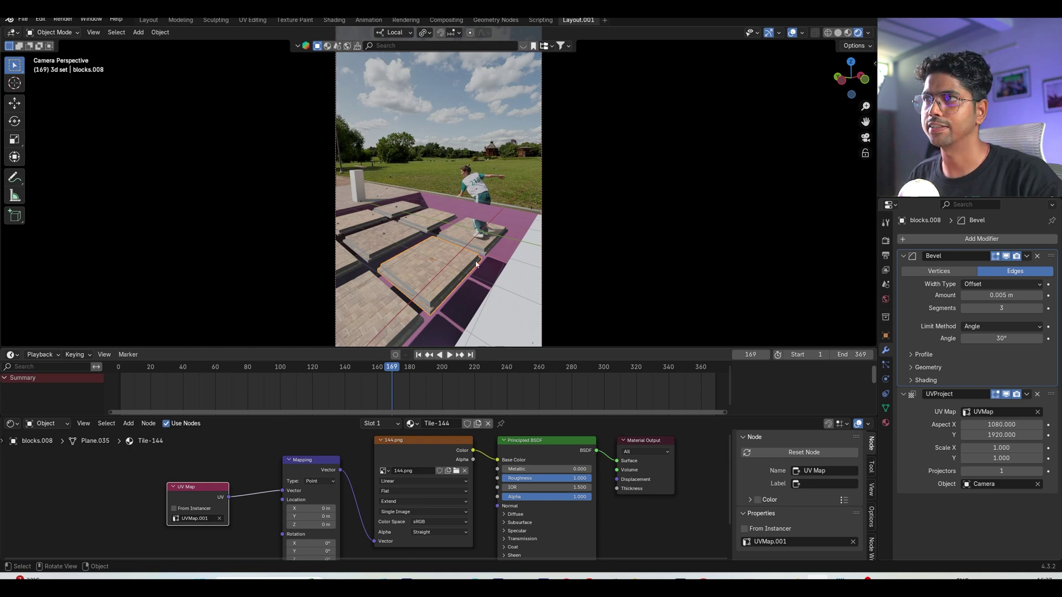
Step: Select Plane.026, the white post Cube, then blocks.008, and render-shade the camera view
click(538, 280)
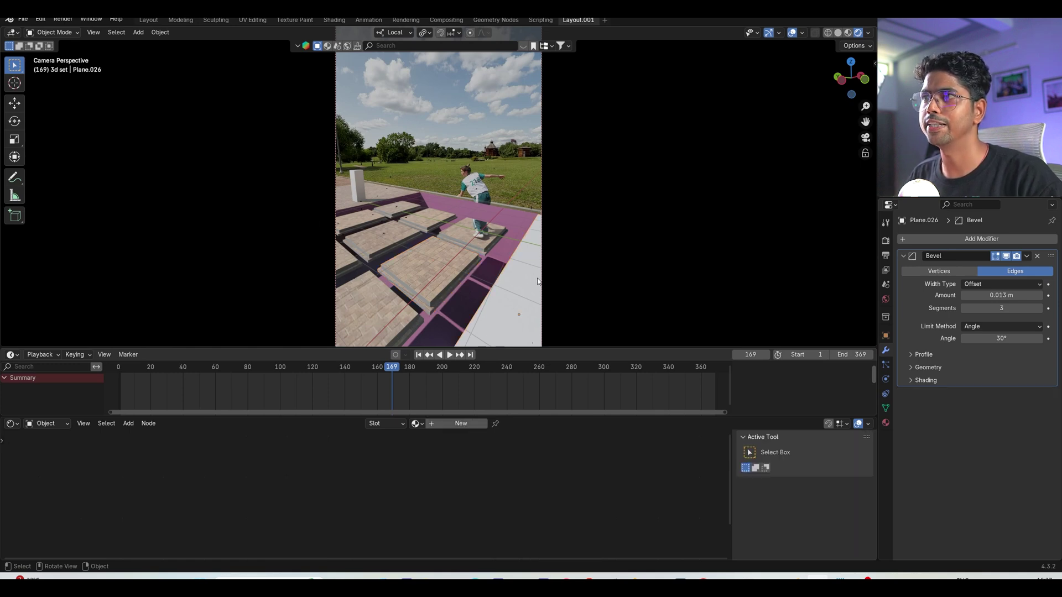
click(365, 200)
click(481, 247)
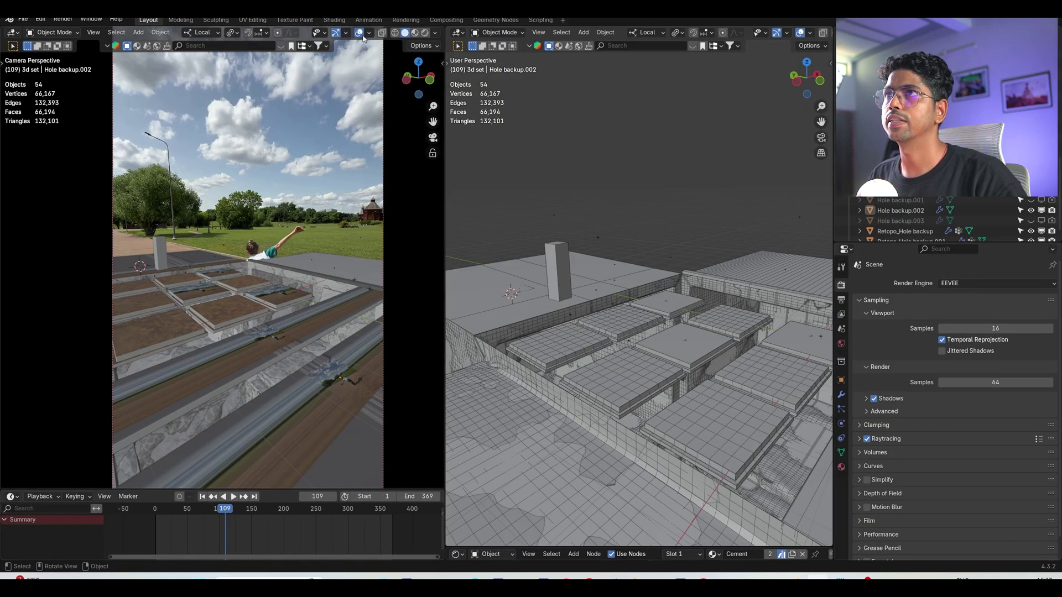
click(425, 33)
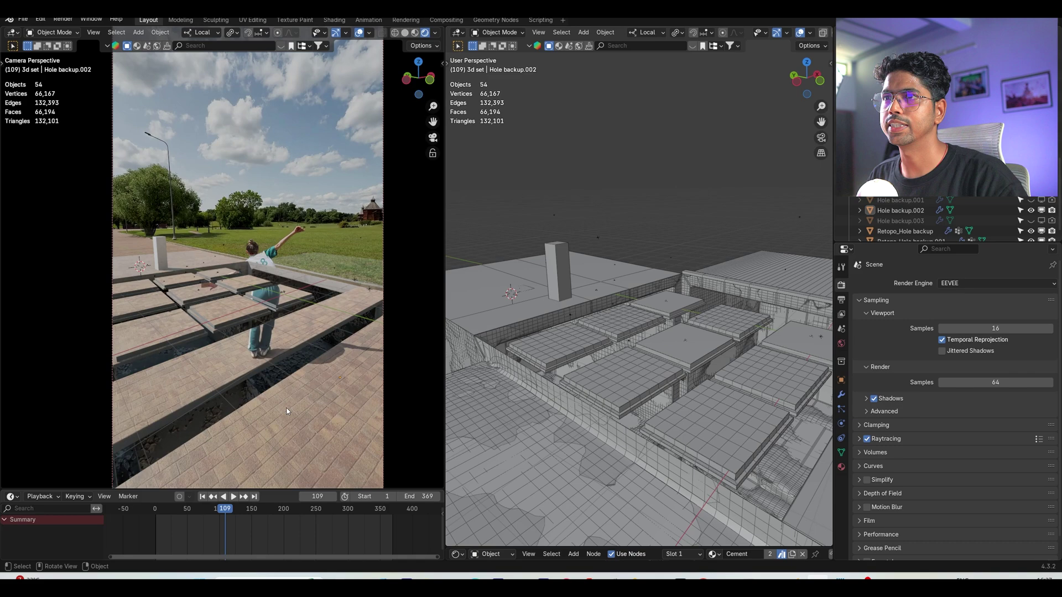
Step: Play briefly, jump to frame 180, and inspect the hole walls and bricks up close
key(space)
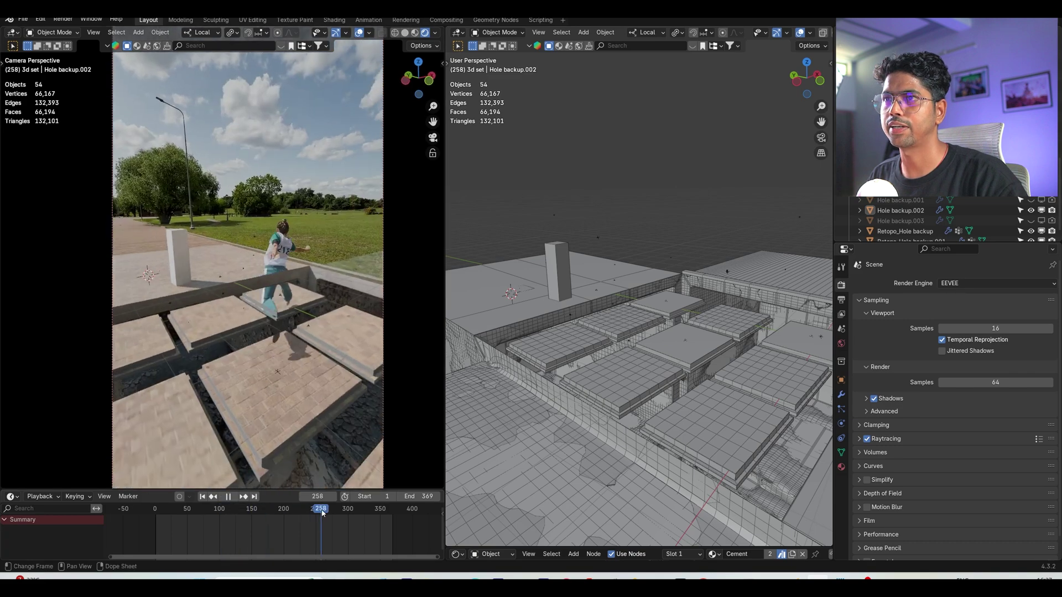
key(space)
click(270, 515)
middle_drag(619, 365, 785, 199)
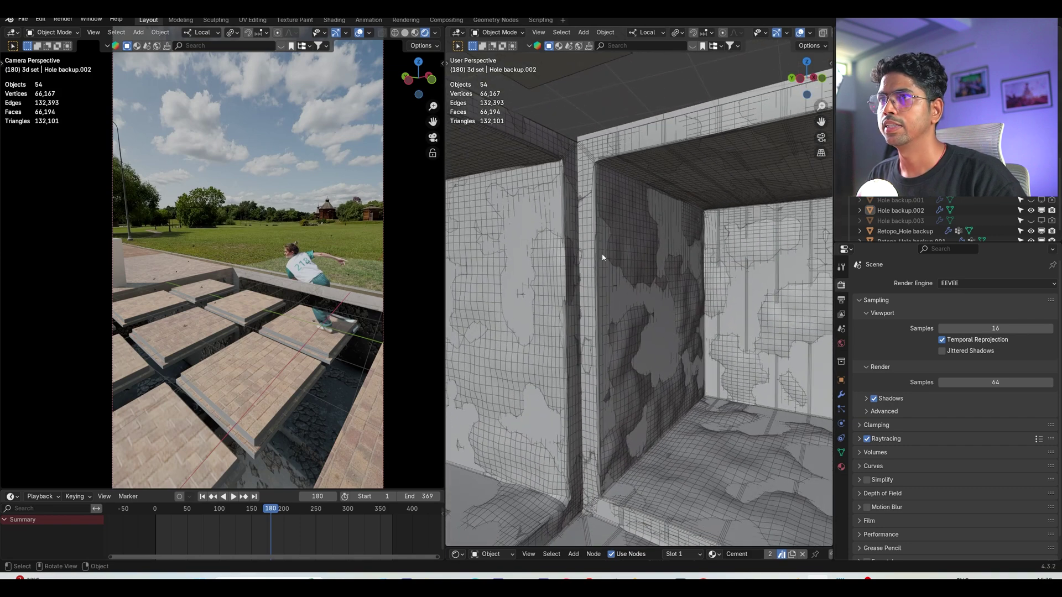
ctrl+middle_drag(298, 443, 227, 531)
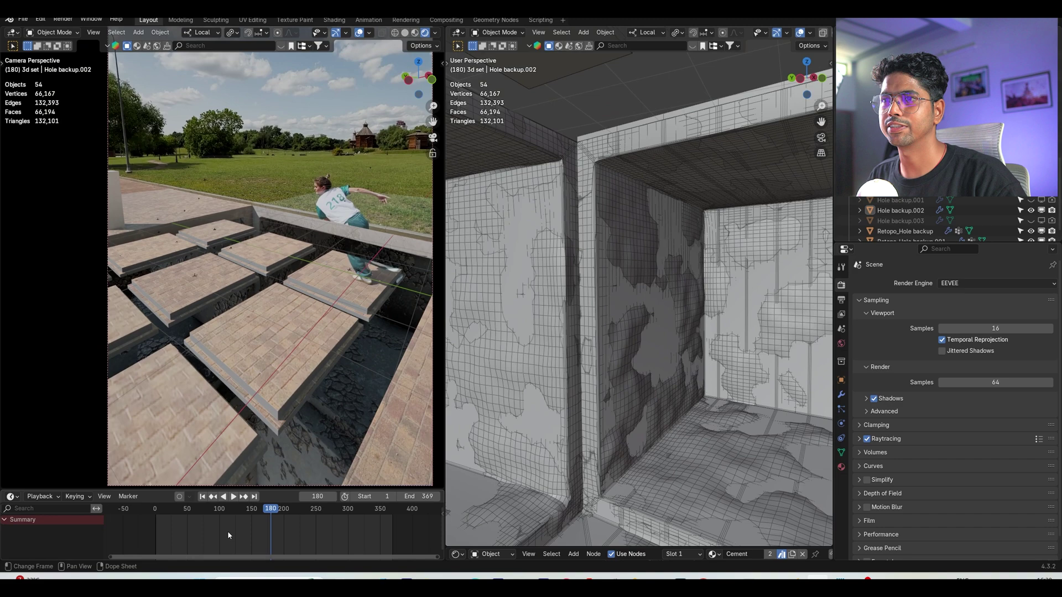
Step: Check frame 103, then zoom in on the broken floor tiles at frame 188
click(221, 510)
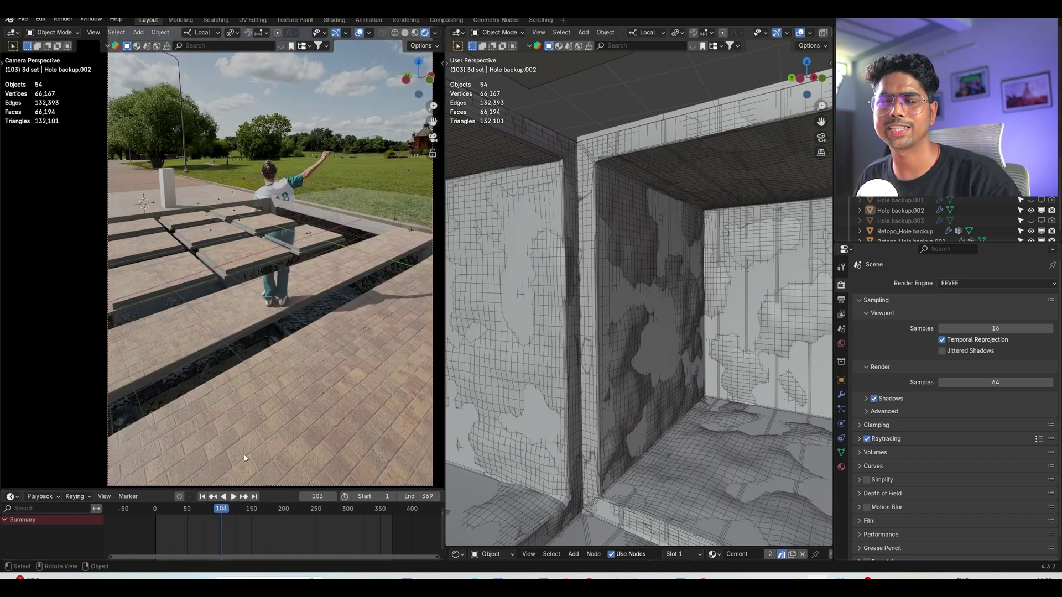
ctrl+middle_drag(315, 364, 293, 360)
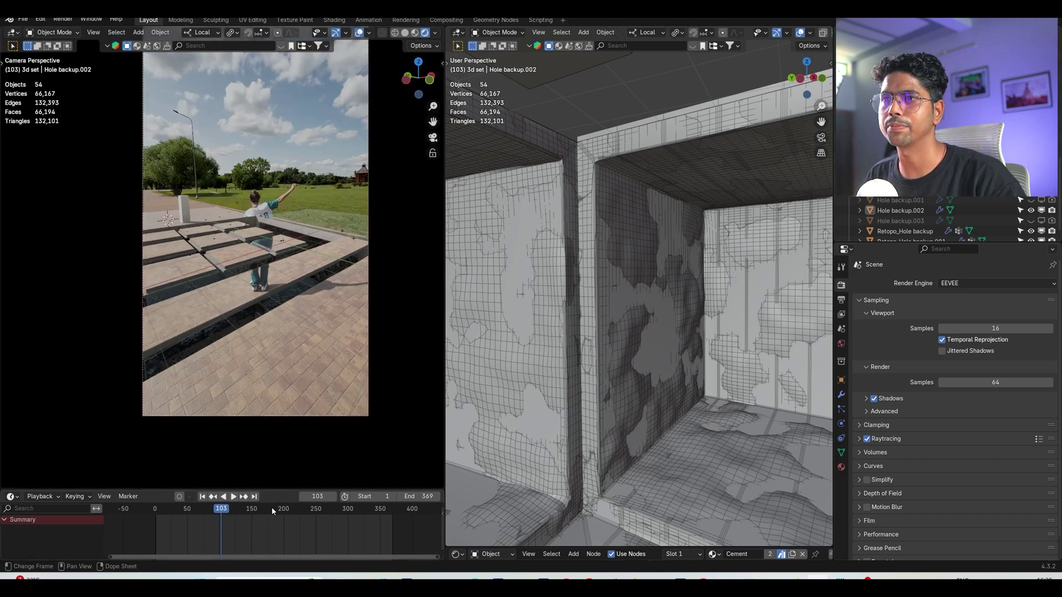
click(275, 510)
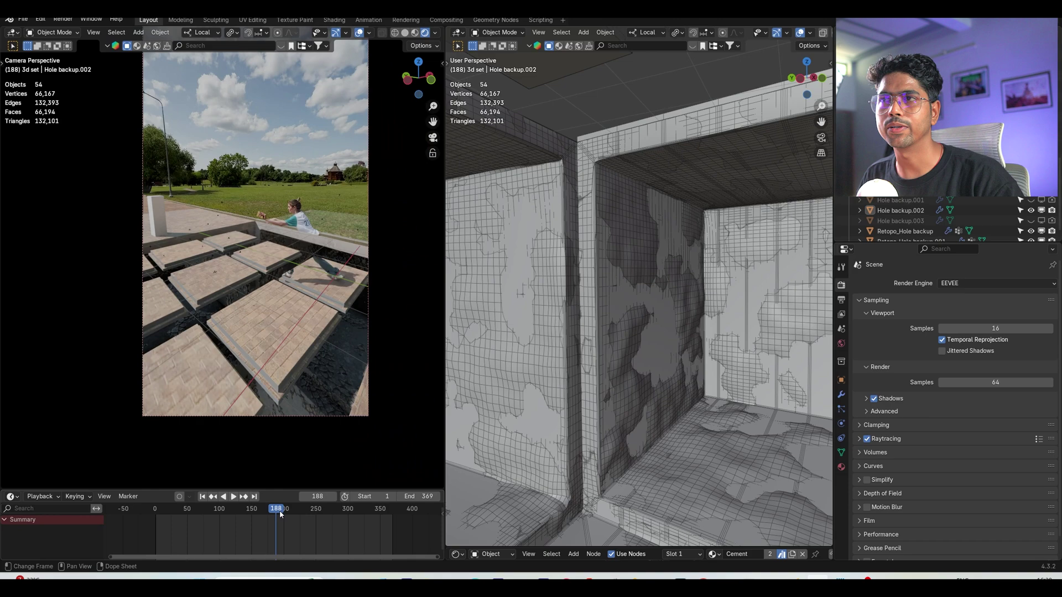
ctrl+middle_drag(277, 429, 271, 370)
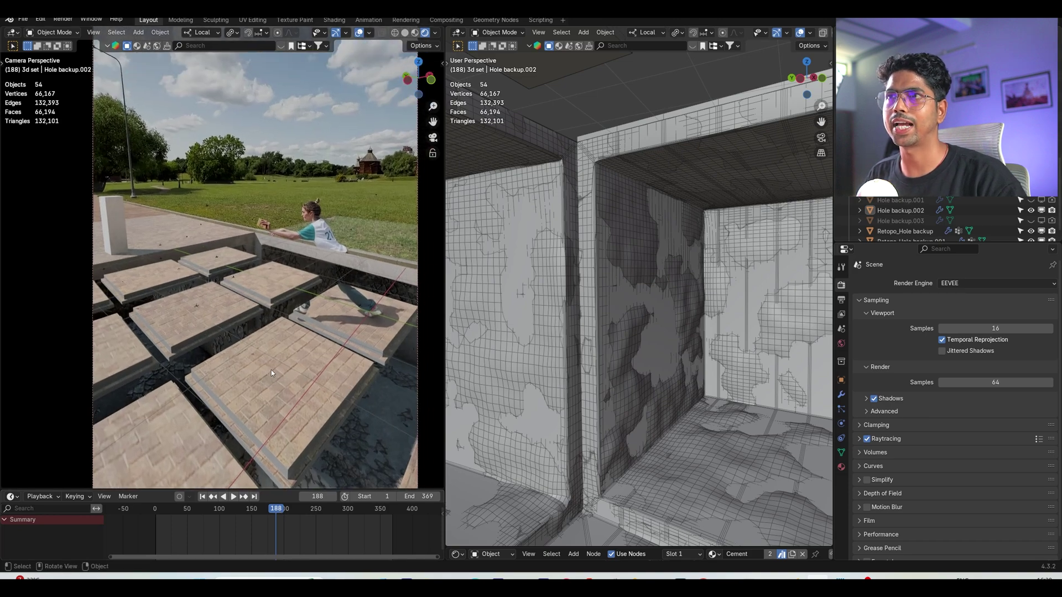
Step: Load the saved tile-fracture file from the recent files list
click(23, 18)
mouse_move(50, 53)
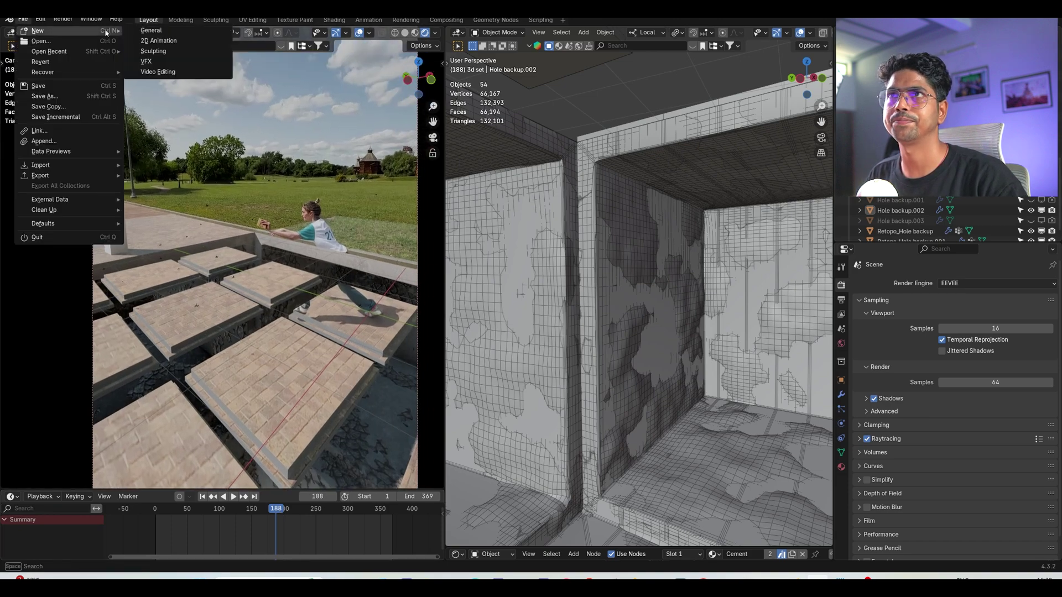
click(177, 32)
click(557, 309)
Step: Go to frame 116 and inspect a cracked tile cell and its glue constraints from several angles
middle_drag(440, 358, 457, 347)
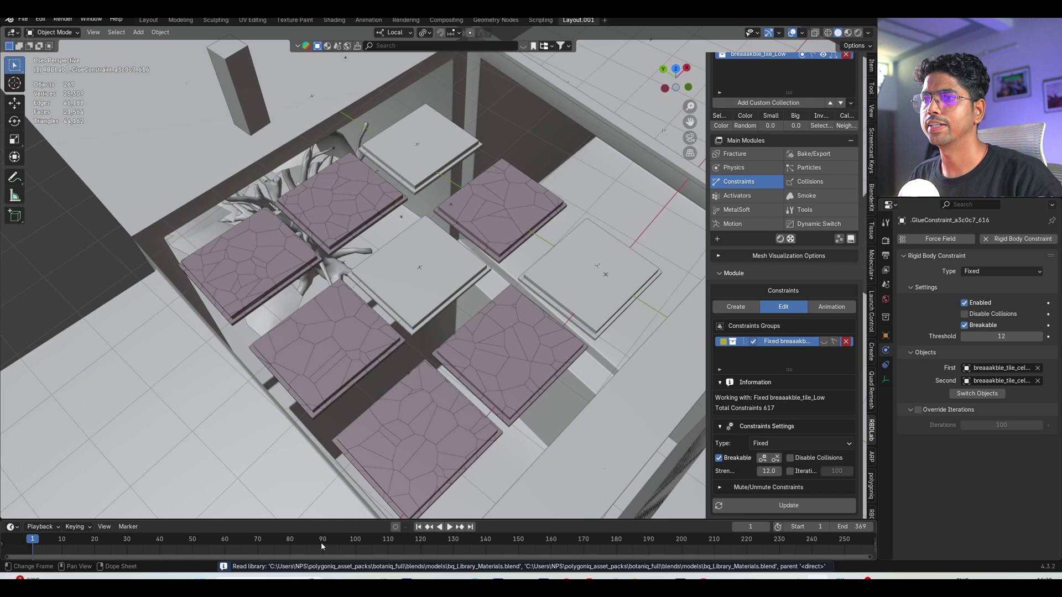
drag(167, 540, 407, 540)
middle_drag(354, 420, 451, 332)
click(552, 300)
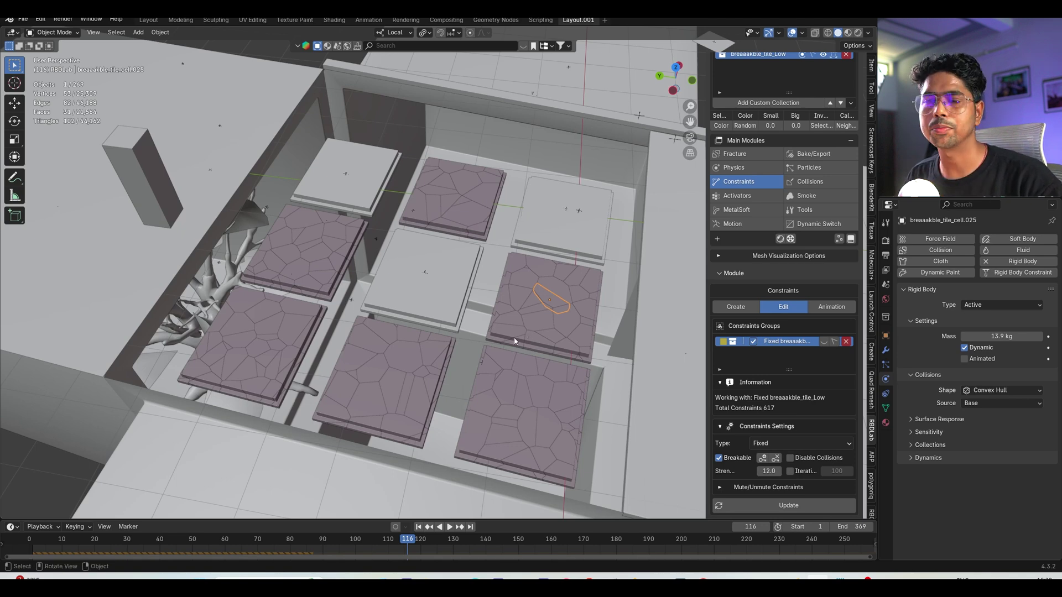
scroll(774, 301, up, 2)
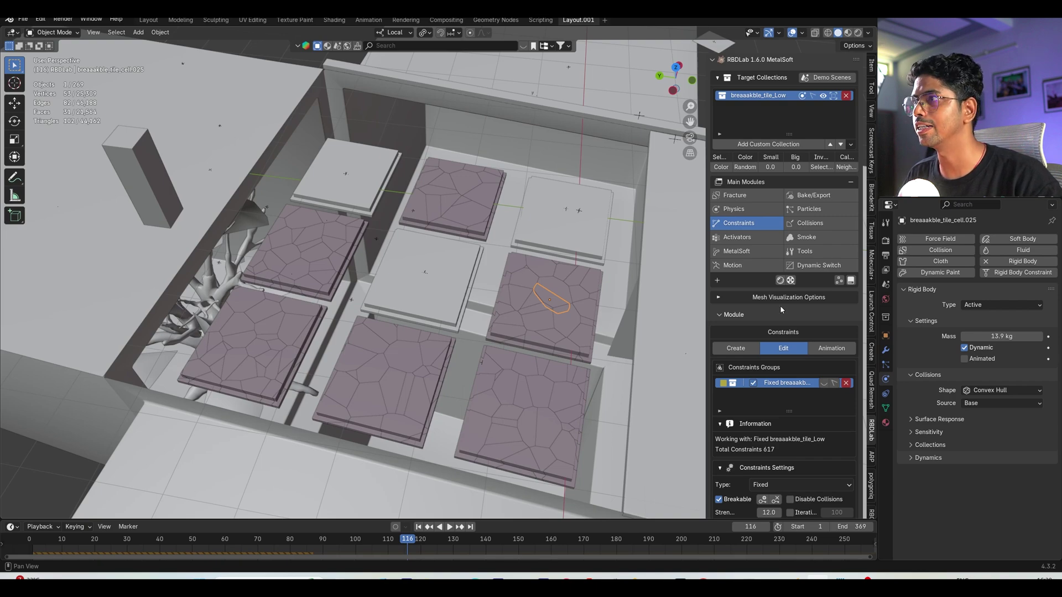
middle_drag(340, 343, 319, 308)
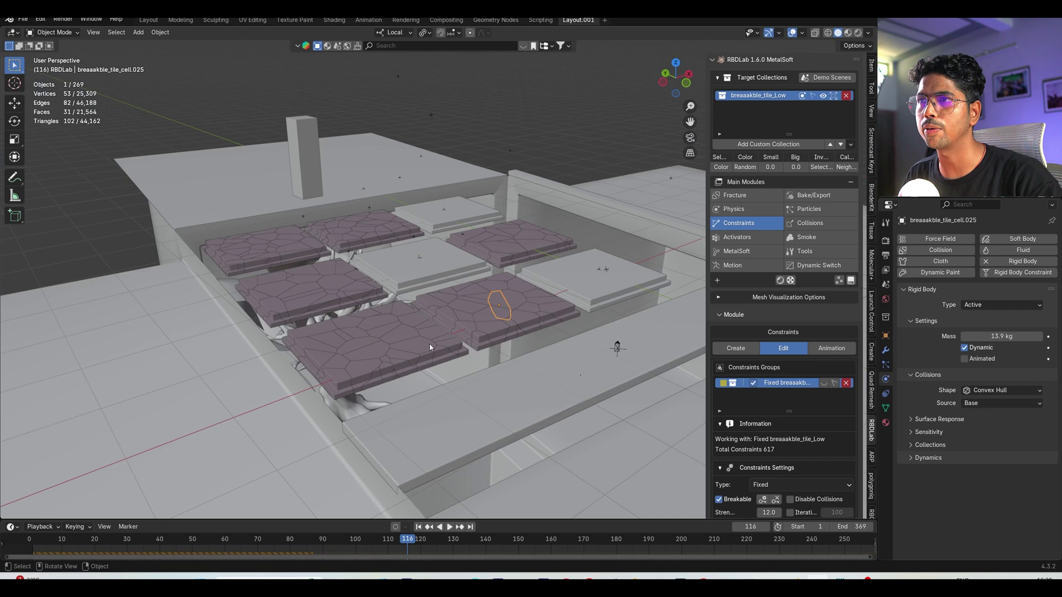
scroll(429, 343, up, 3)
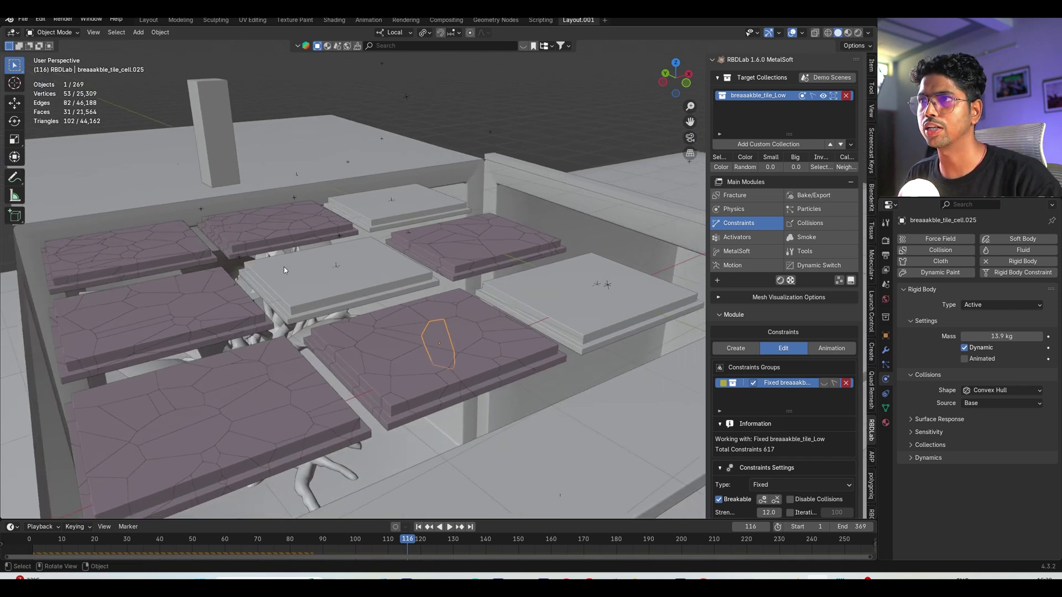
scroll(422, 320, down, 2)
middle_drag(422, 320, 626, 221)
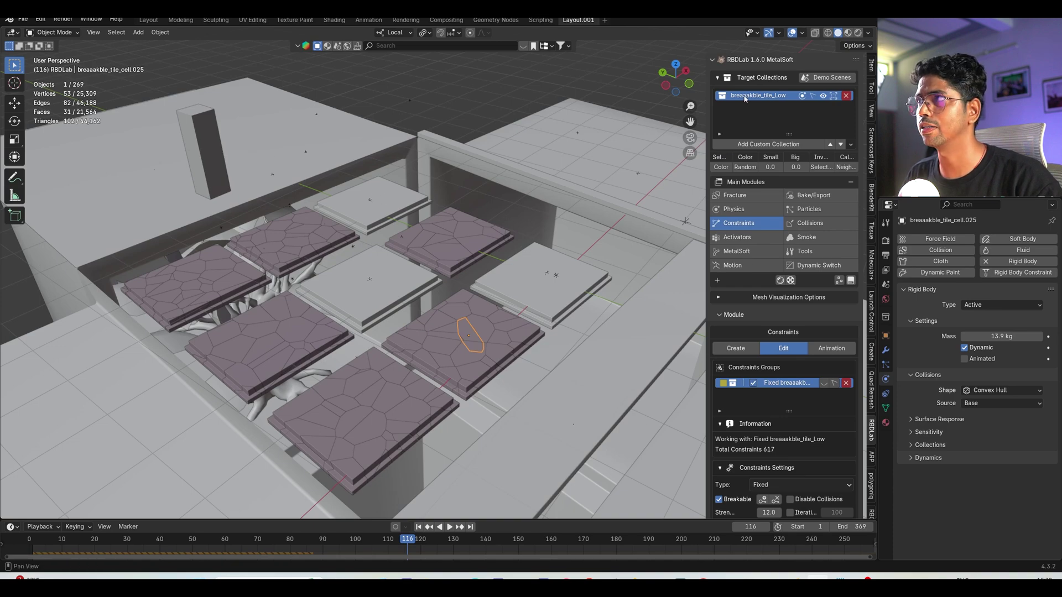
Step: Open the collapse scene and play the simulation until the debris falls
click(22, 19)
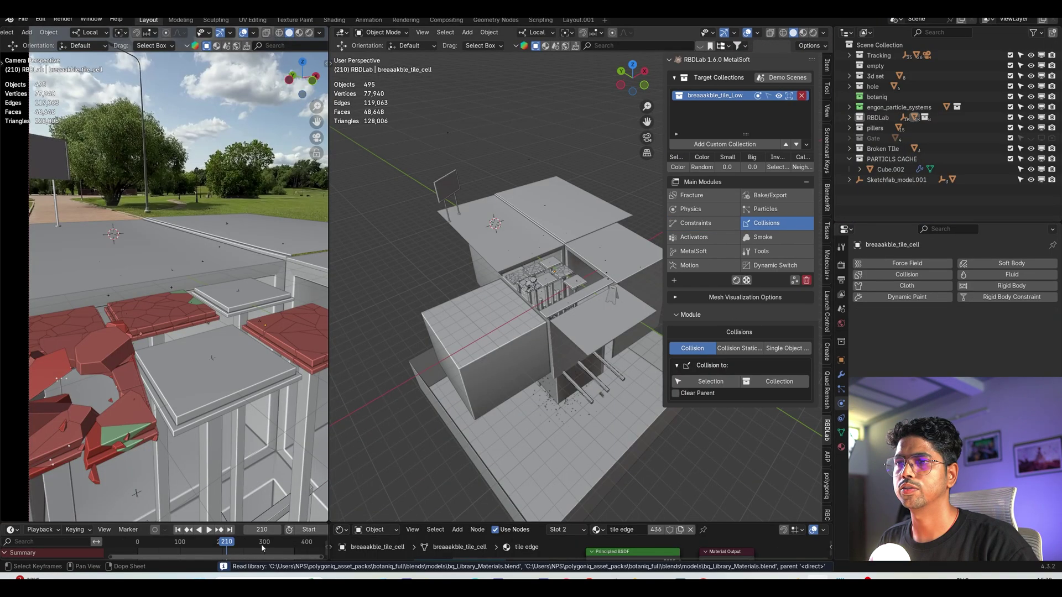
key(space)
drag(262, 548, 196, 547)
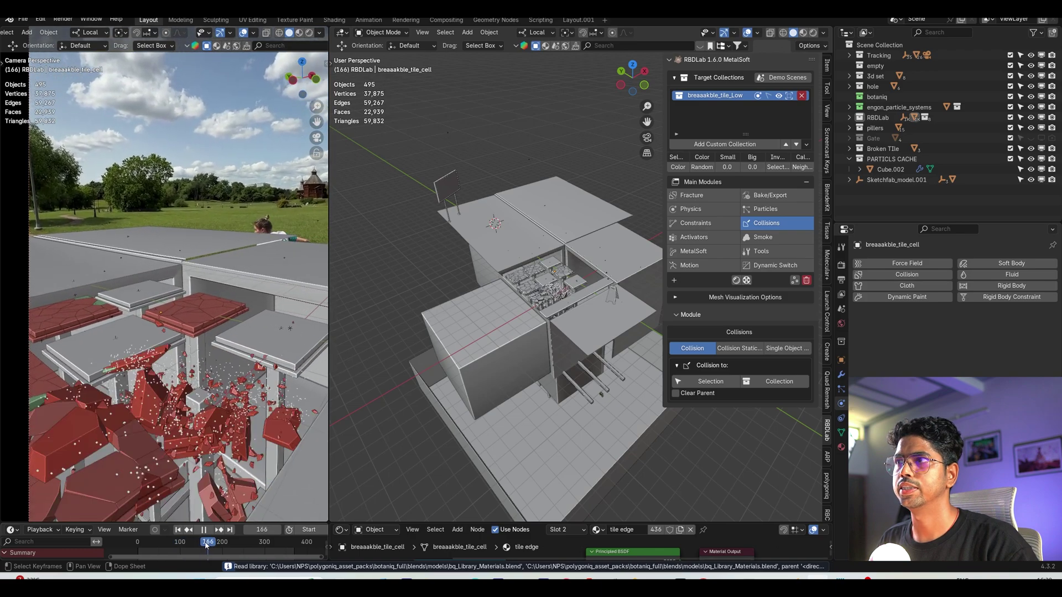
key(space)
Step: Look through the scene camera in the middle view and play the tile collapse to frame 188
click(647, 138)
key(n)
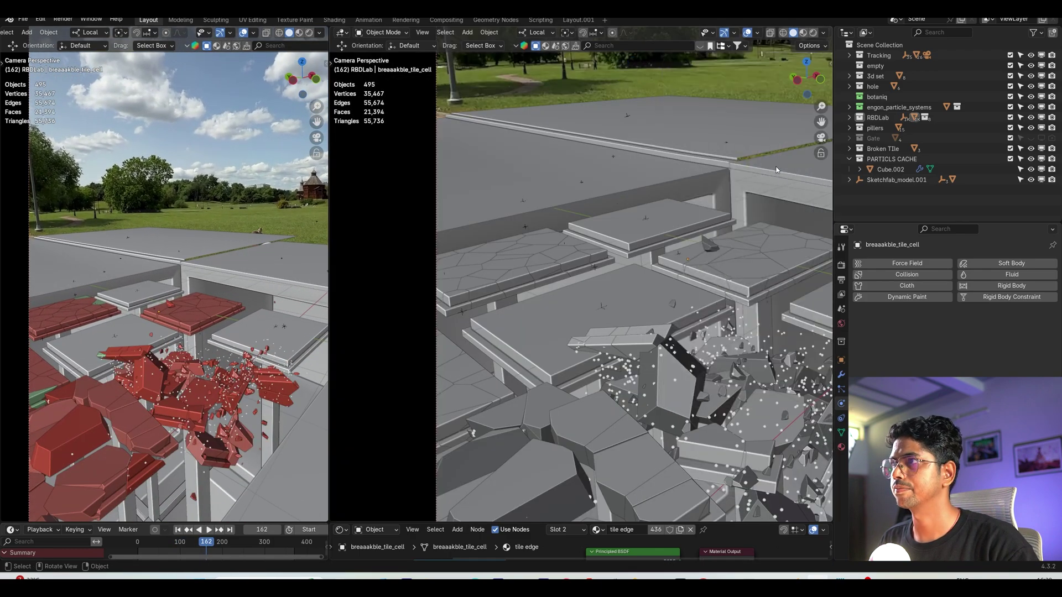
key(space)
drag(220, 541, 203, 542)
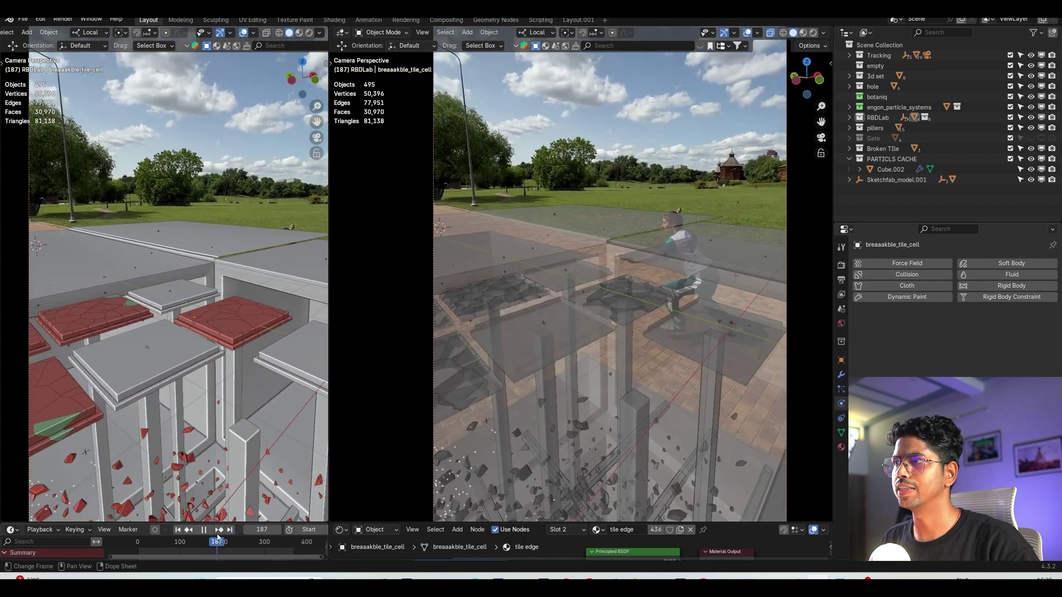
key(space)
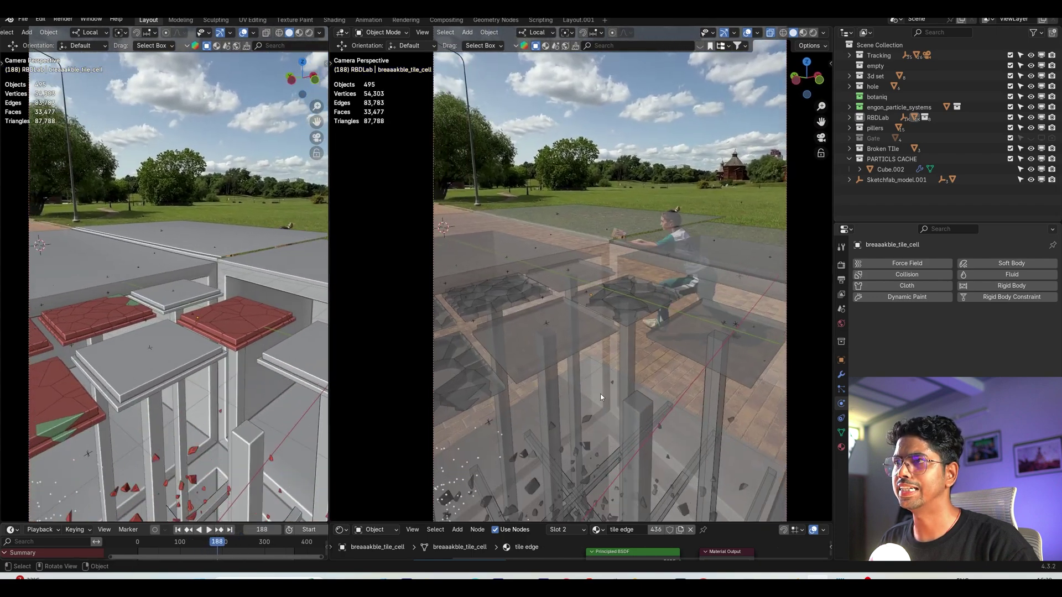
Step: Select Hole backup.002, switch to Rendered shading and isolate it in local view
click(247, 390)
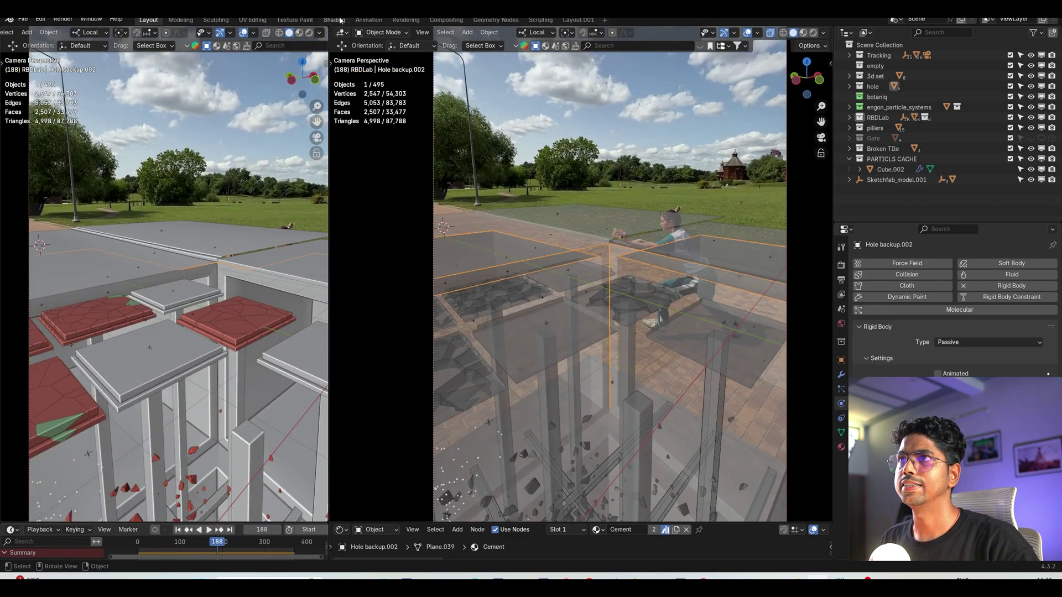
click(310, 33)
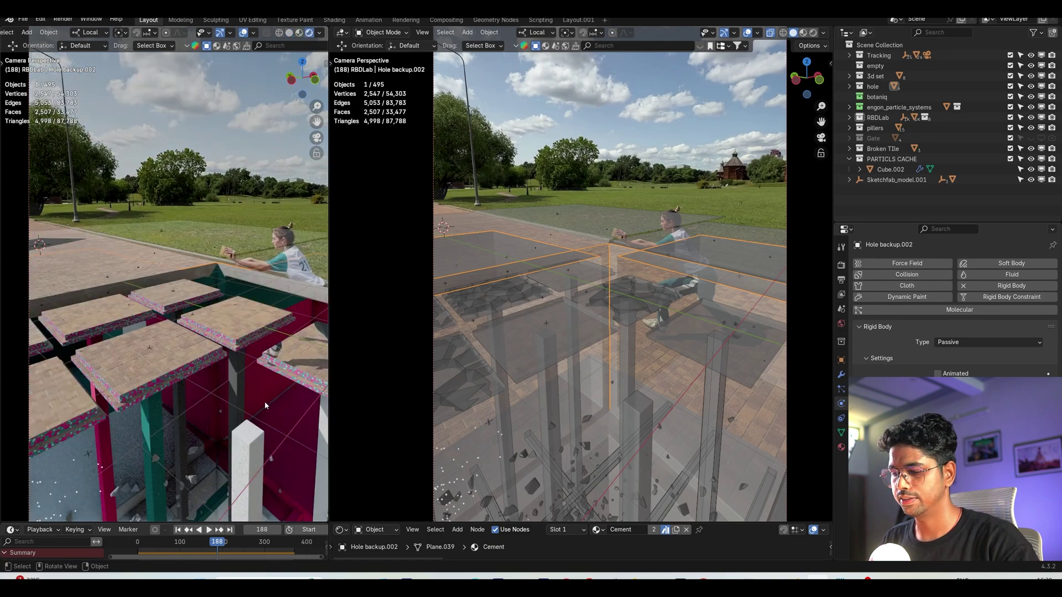
key(slash)
scroll(242, 327, up, 3)
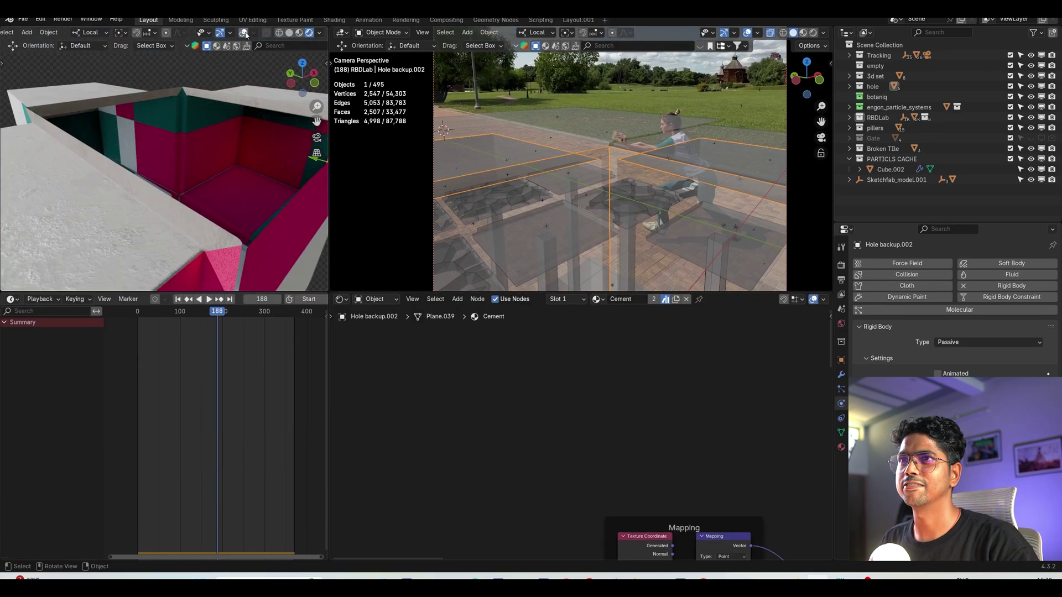
Step: Restore the viewport overlays and undo the Voronoi Scale change in the pipes.ground material
click(244, 32)
middle_drag(194, 166, 155, 182)
scroll(590, 465, down, 2)
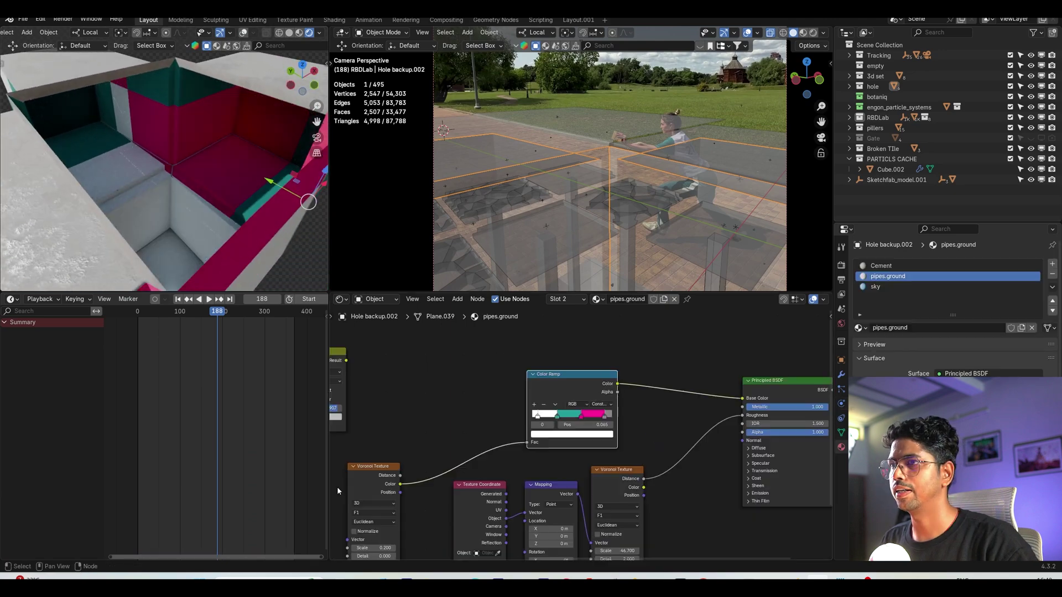
drag(337, 486, 370, 464)
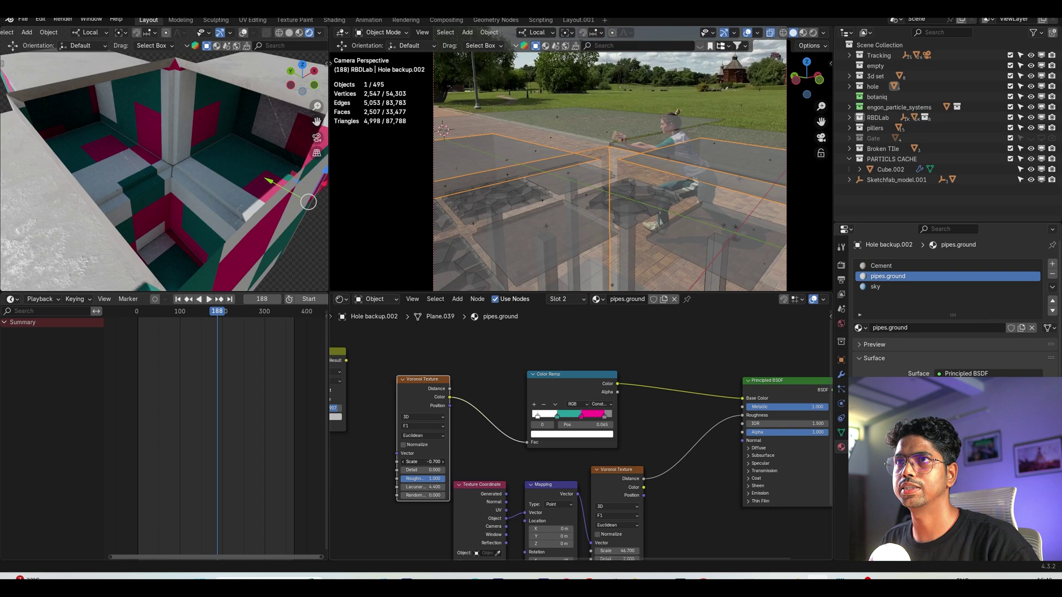
key(Escape)
scroll(470, 446, down, 2)
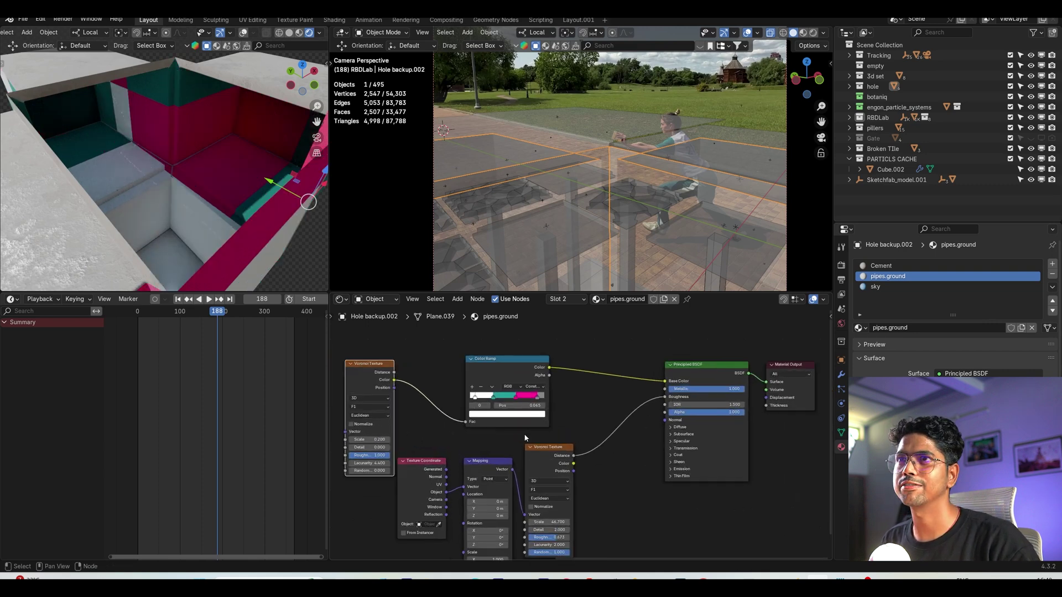
Step: Orbit around the pit walls to review the pink-and-teal pipes.ground material
mouse_move(172, 233)
middle_down()
mouse_move(188, 242)
mouse_move(134, 217)
mouse_move(147, 234)
mouse_move(198, 244)
mouse_move(183, 233)
middle_up()
scroll(173, 225, up, 5)
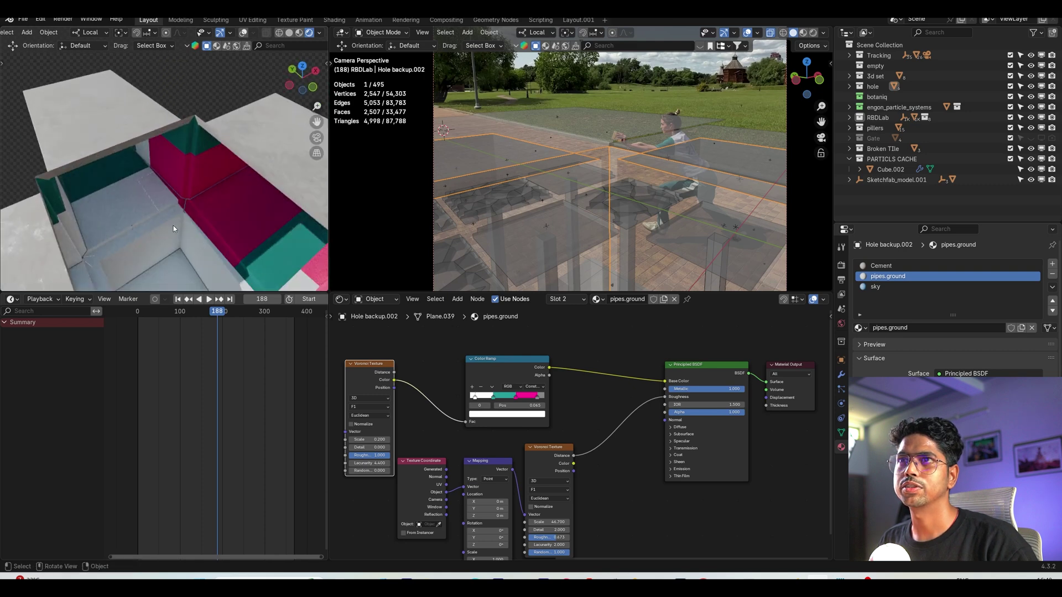
scroll(200, 208, up, 3)
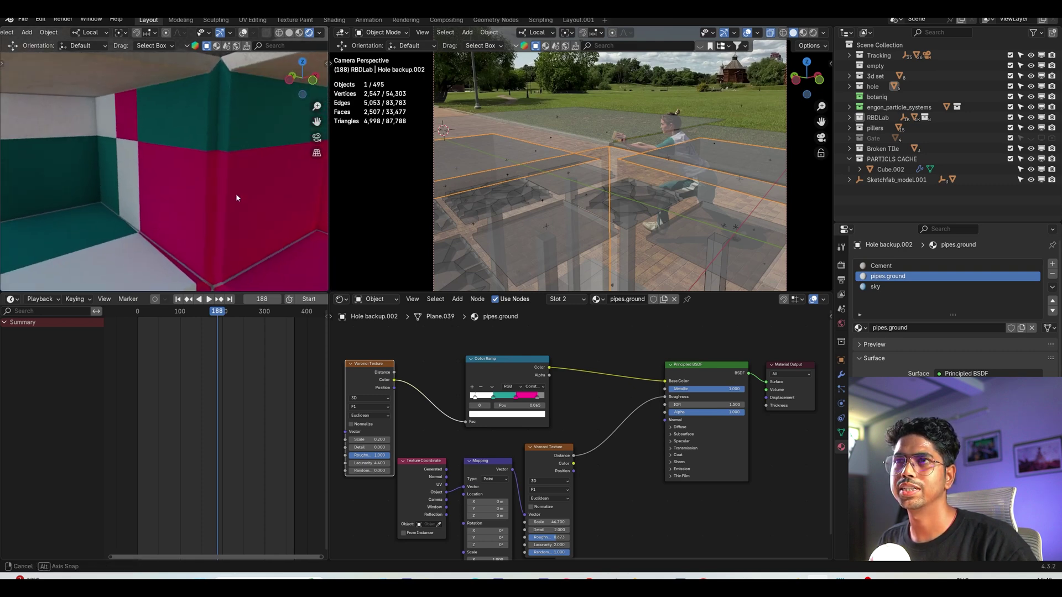
middle_drag(236, 197, 248, 203)
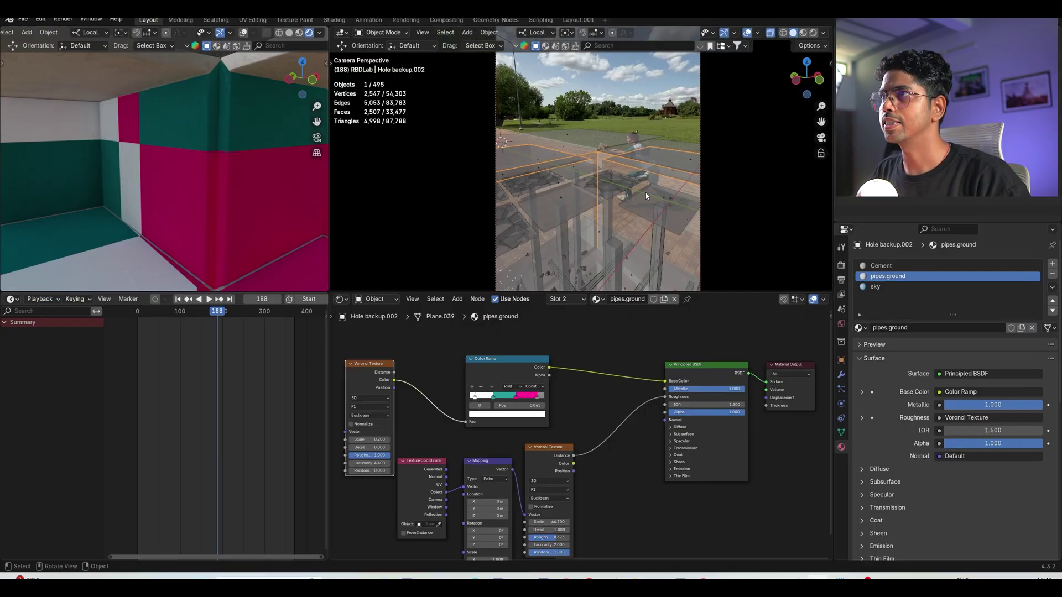
drag(569, 293, 569, 377)
Step: Start a new General scene without saving the current file
click(24, 20)
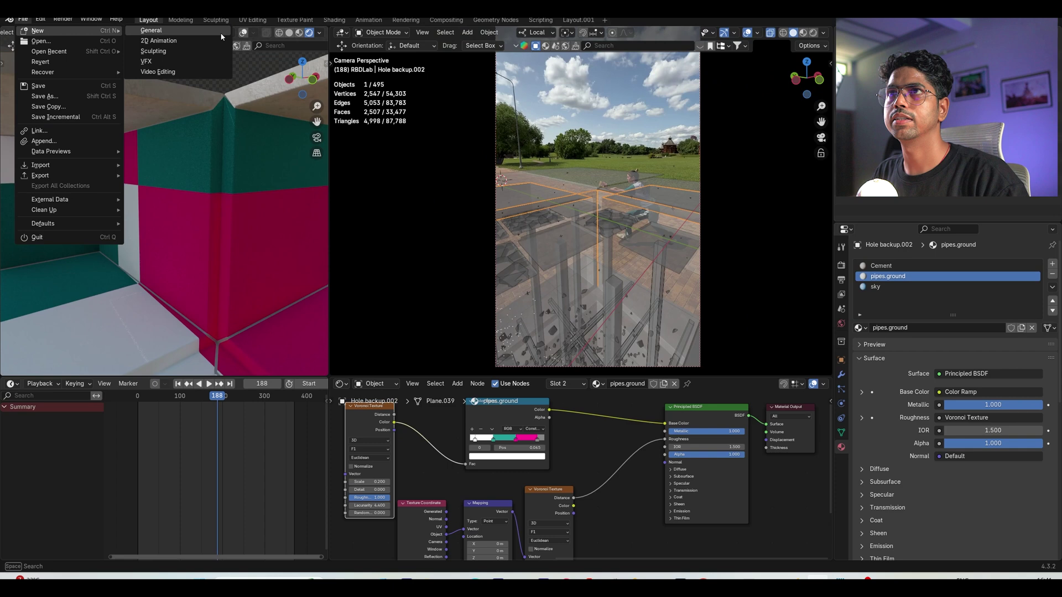
click(37, 238)
click(560, 311)
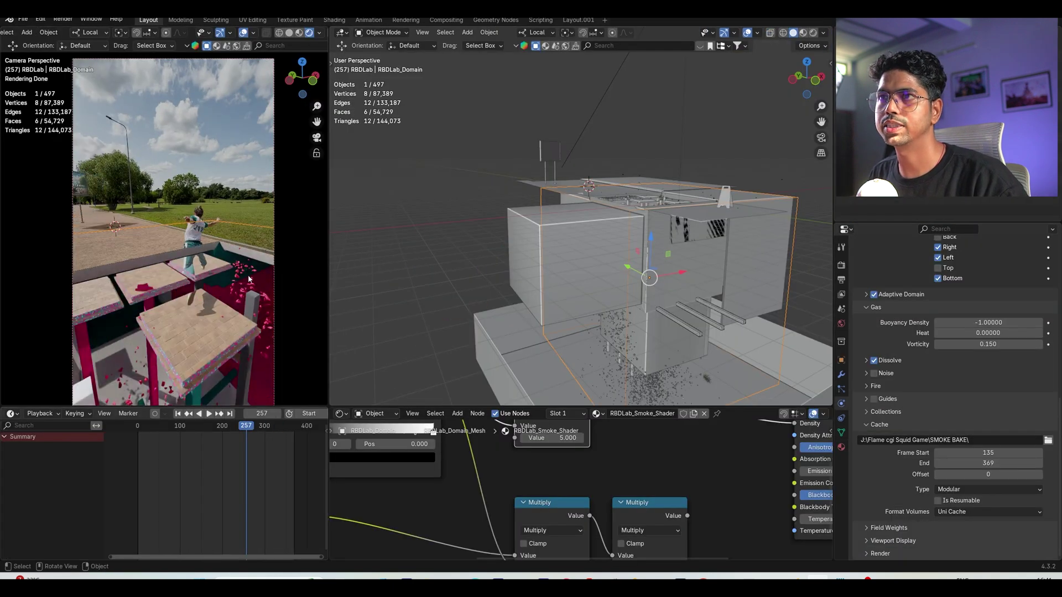
Step: Enlarge the viewports, preview the camera view at frame 181, then switch to File Explorer
scroll(210, 387, up, 2)
drag(207, 412, 214, 532)
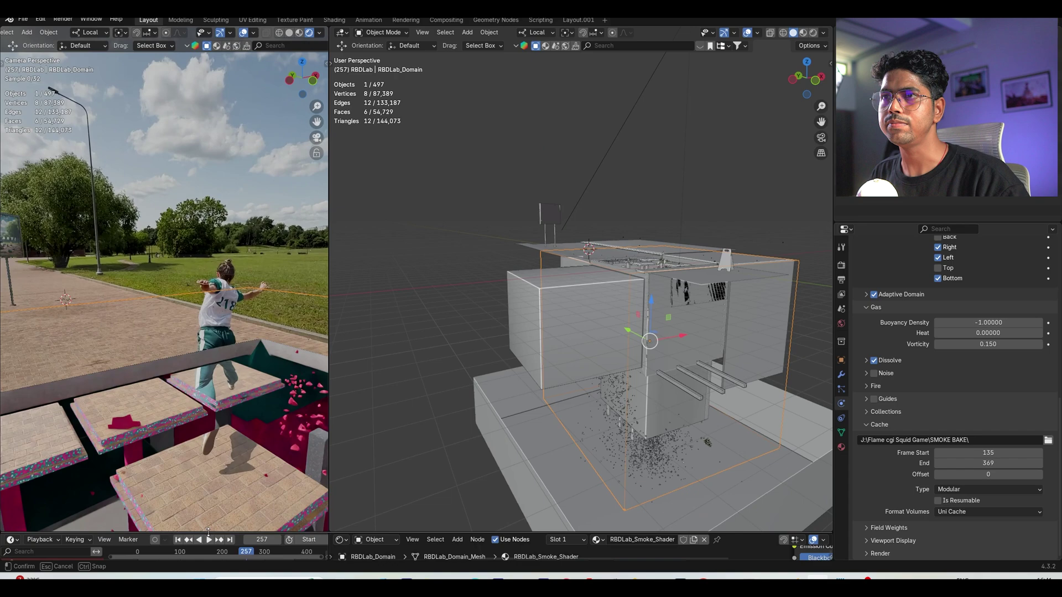
scroll(215, 419, down, 2)
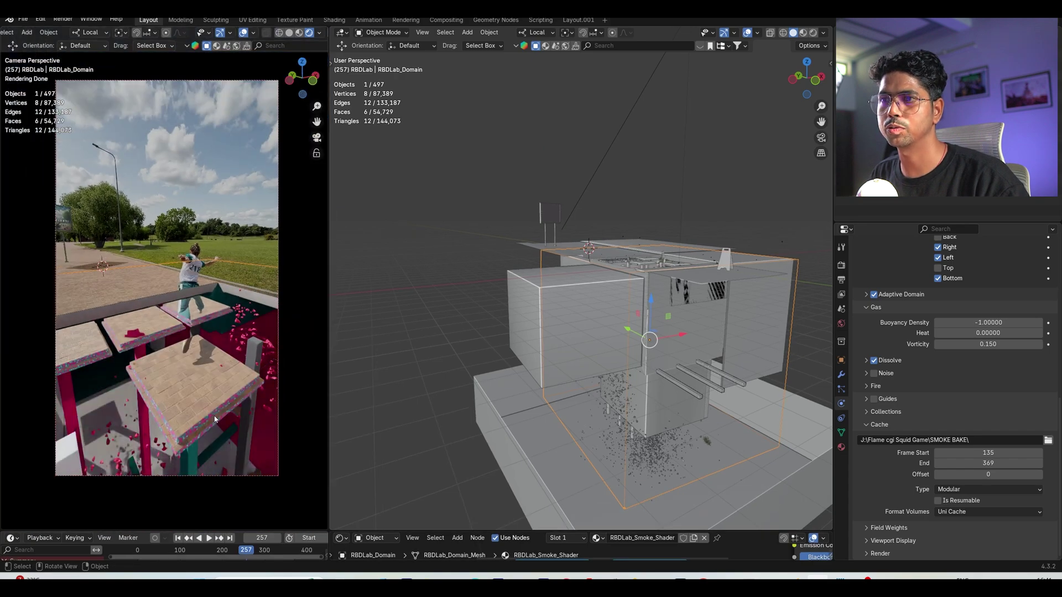
scroll(221, 522, up, 1)
drag(215, 531, 214, 513)
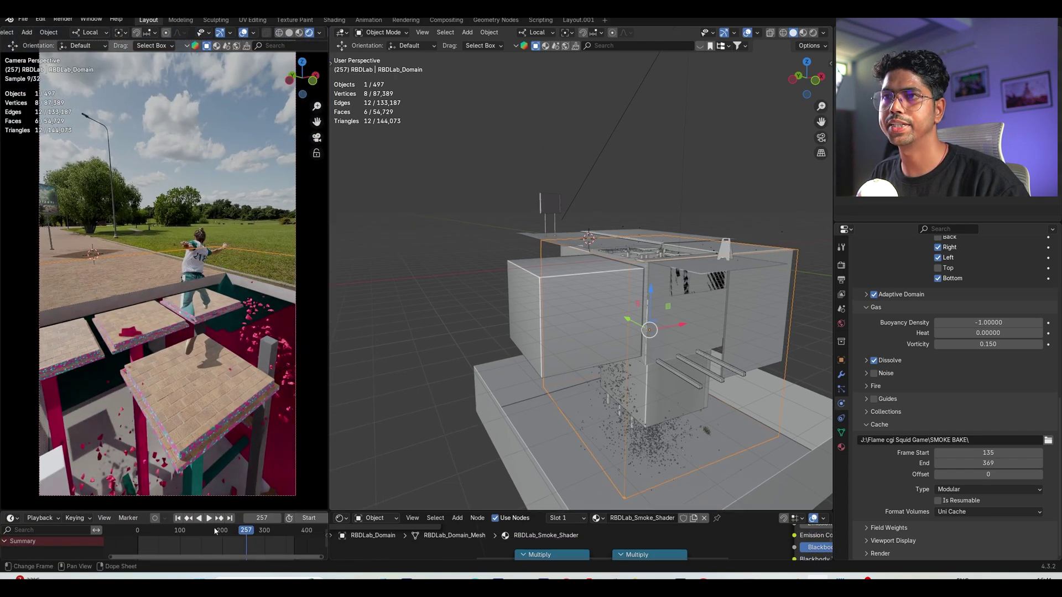
click(215, 531)
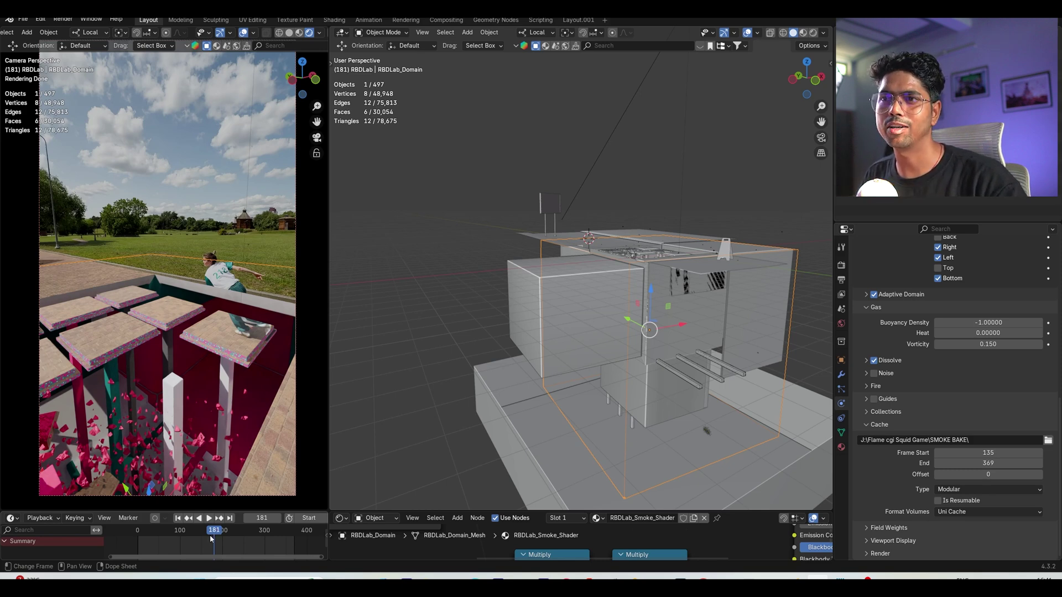
key(alt+Tab)
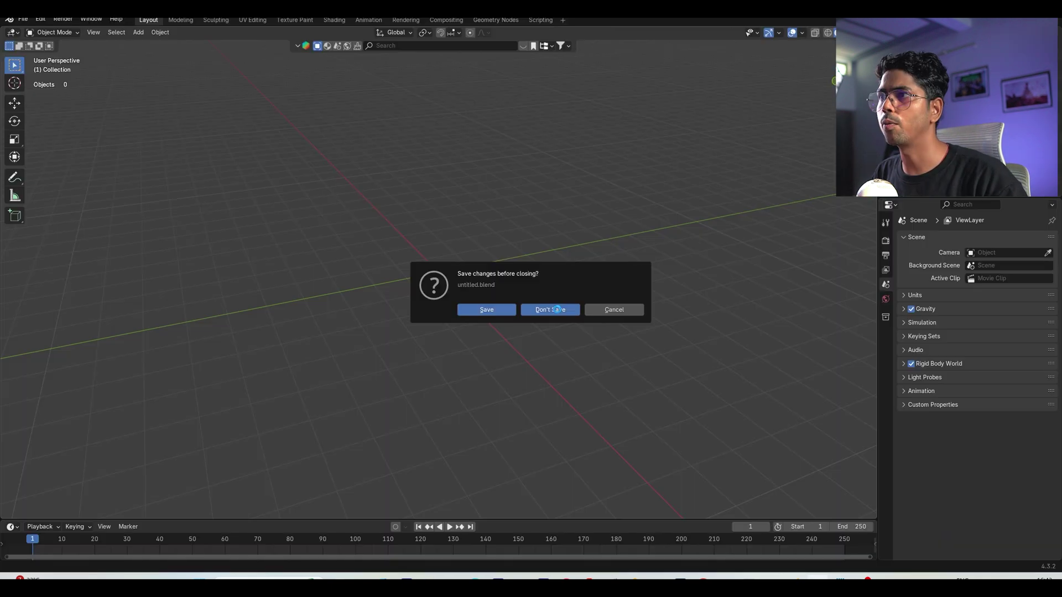
Step: Open the guard-figures project file and view the scene around frame 175
click(558, 310)
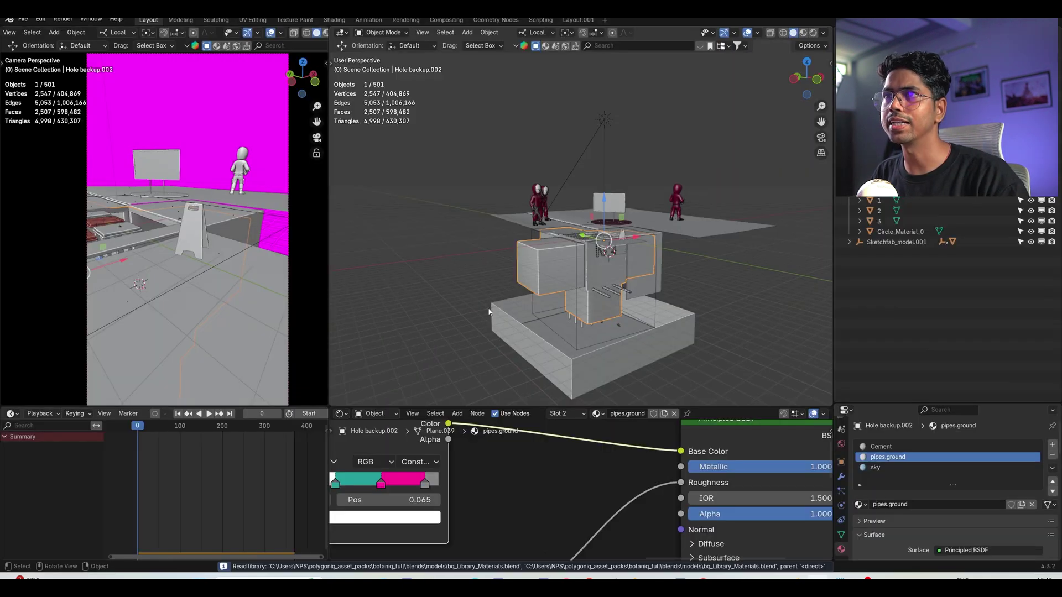
click(210, 431)
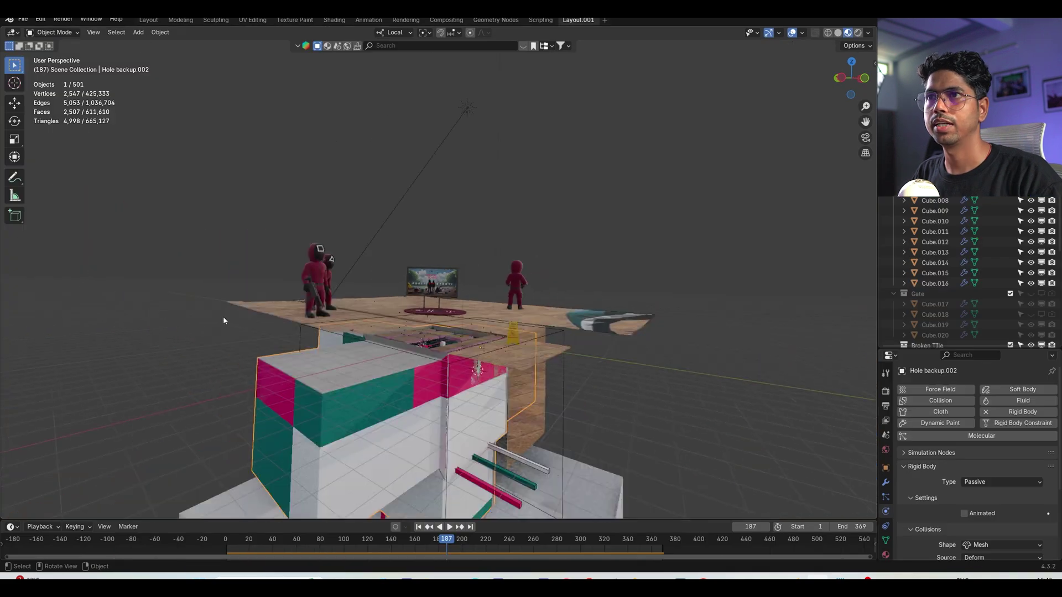
middle_drag(224, 317, 424, 364)
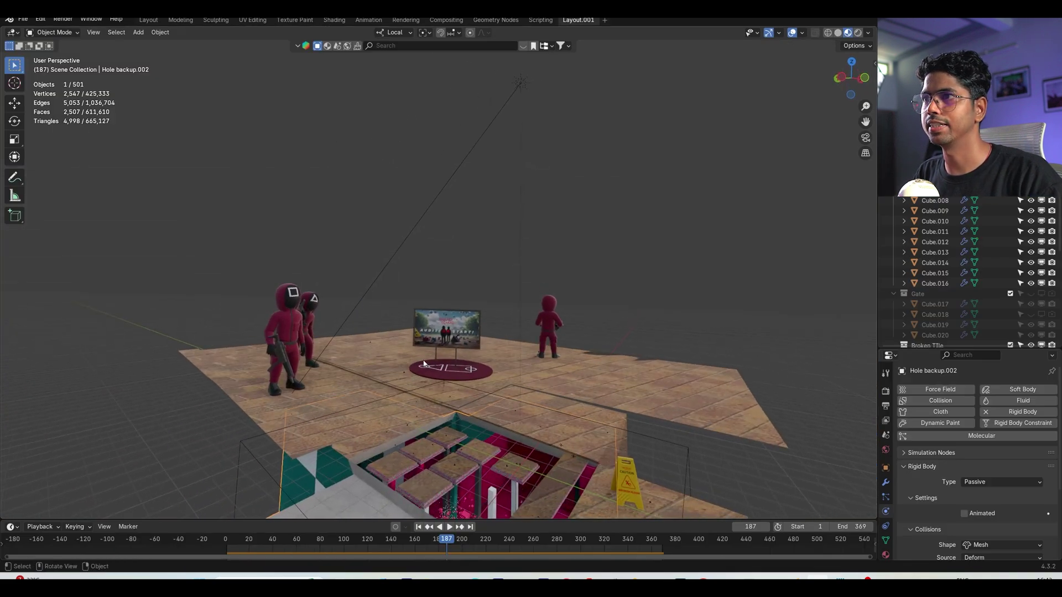
Step: Preview the scene camera at frame 333 in Rendered shading, then quit Blender
click(867, 138)
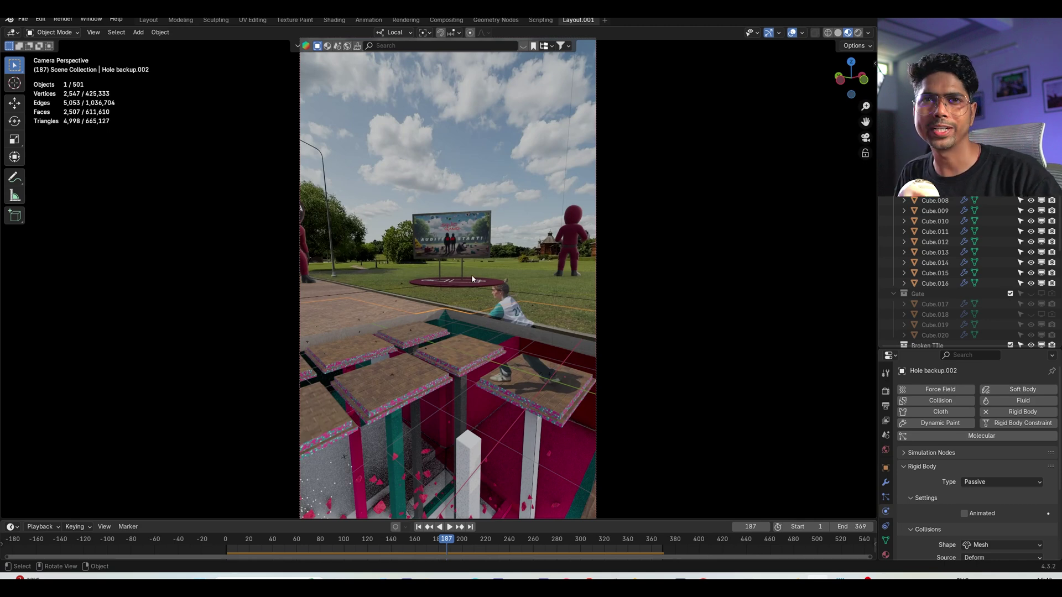
click(530, 538)
click(619, 538)
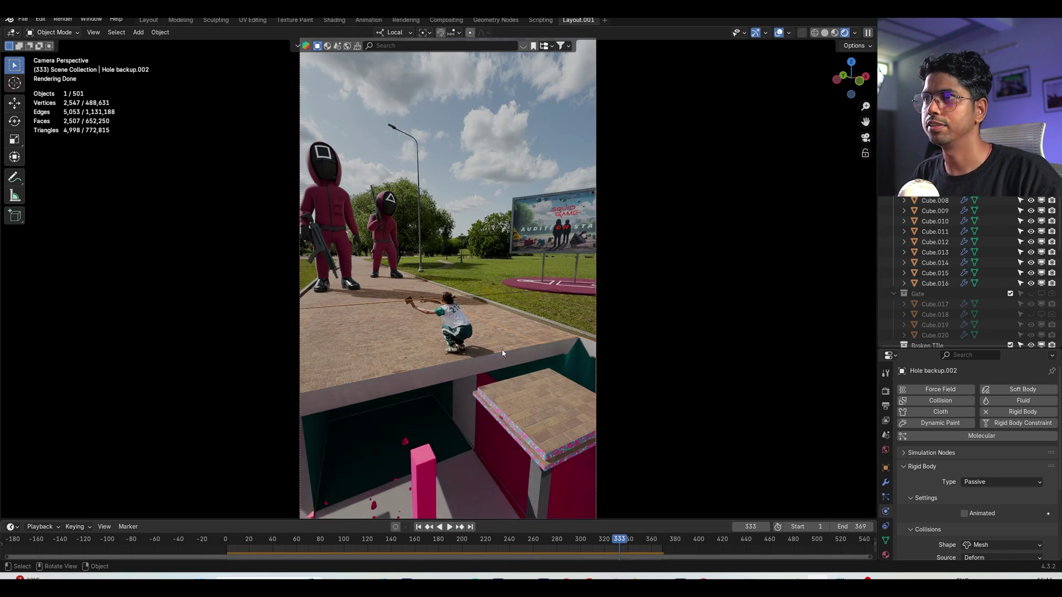
scroll(704, 275, down, 1)
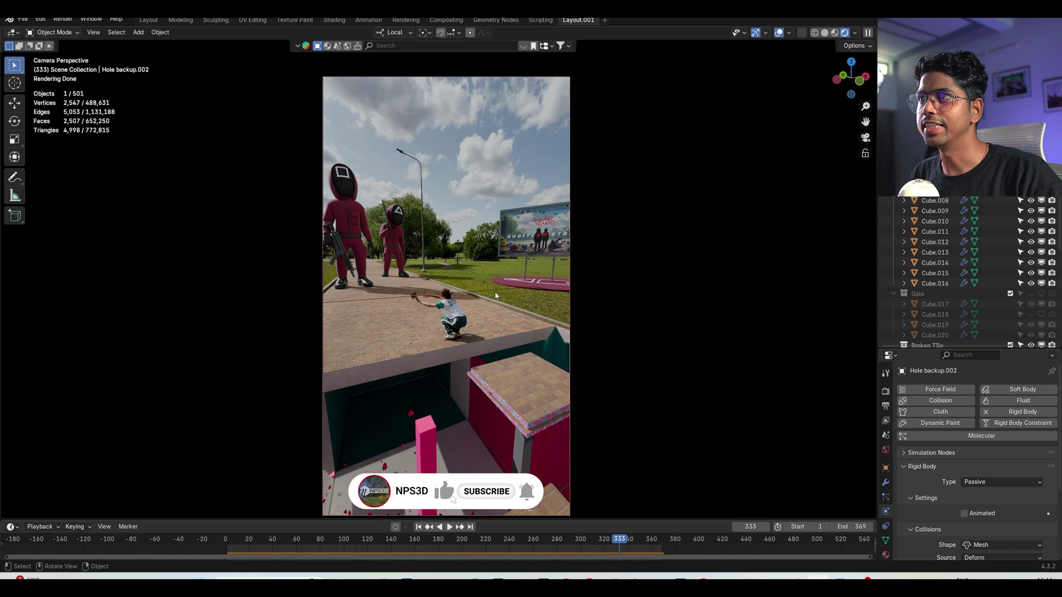
middle_drag(498, 296, 505, 288)
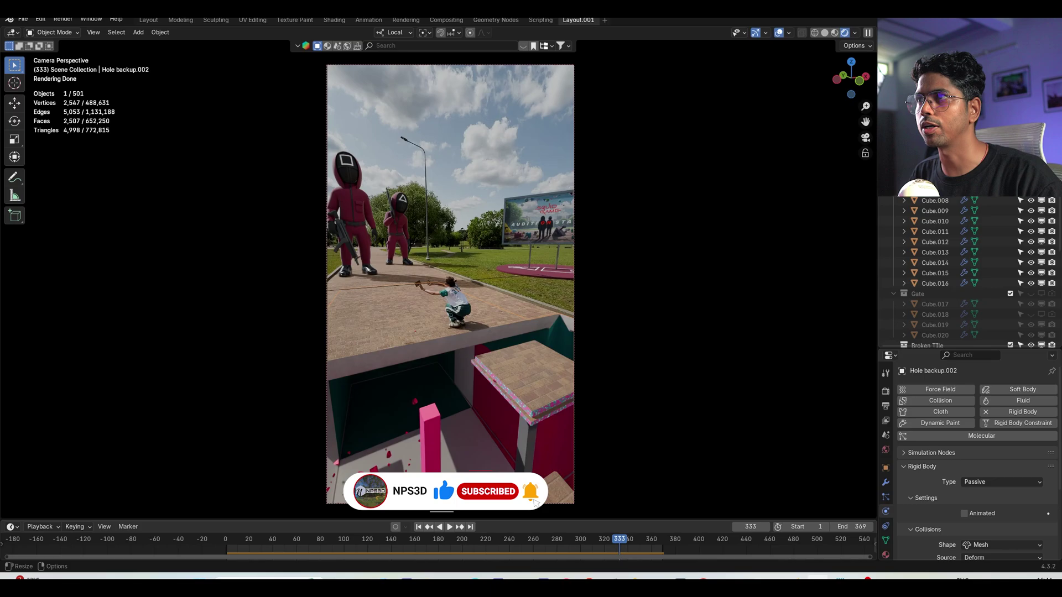
key(ctrl+q)
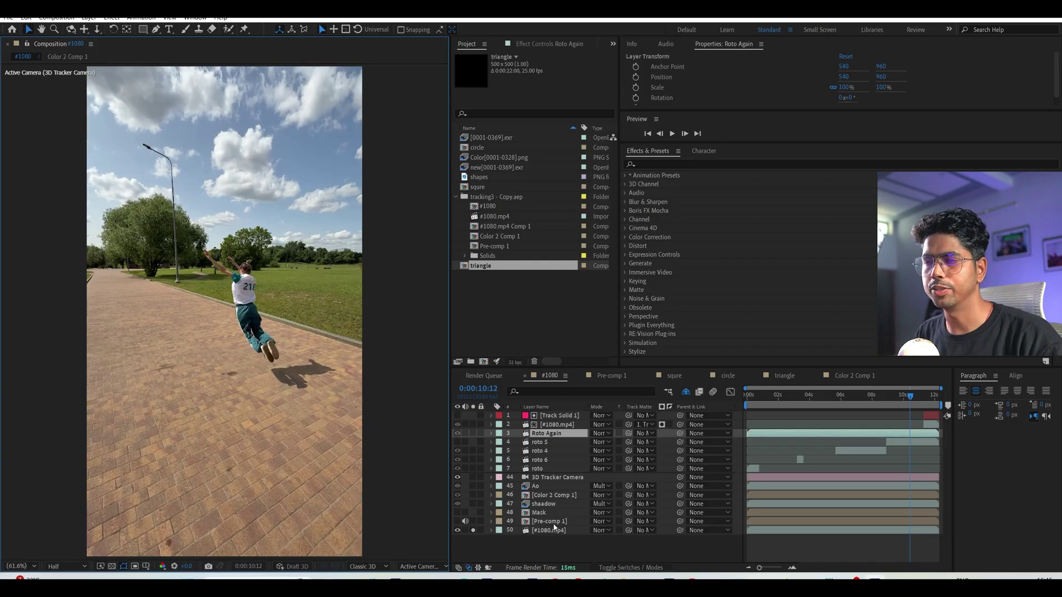
Step: Turn on the Color 2 Comp 1, shadow, Ao, roto and Roto Again layers
click(554, 523)
click(553, 495)
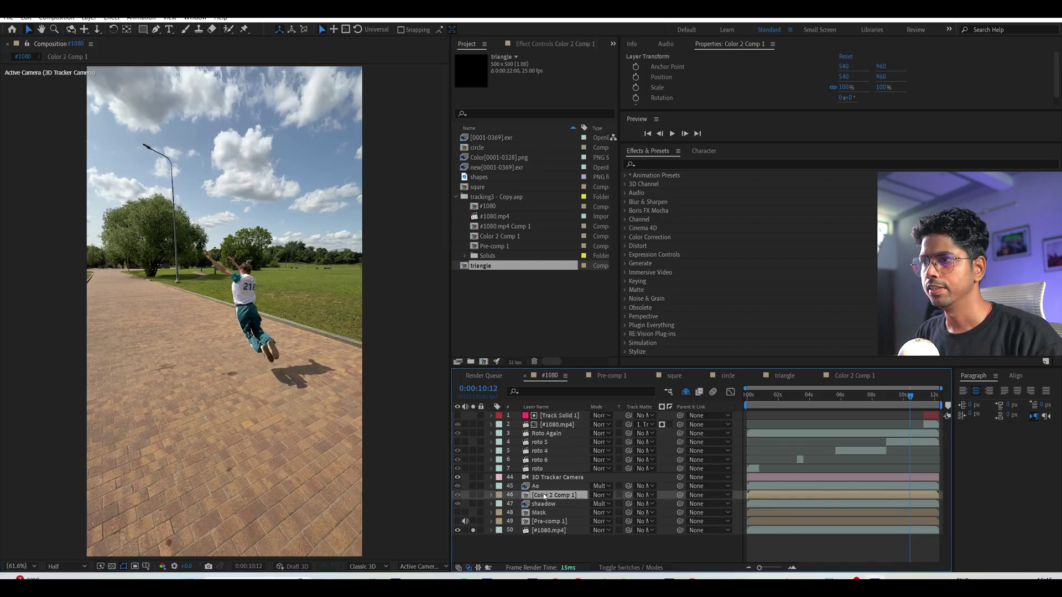
click(473, 496)
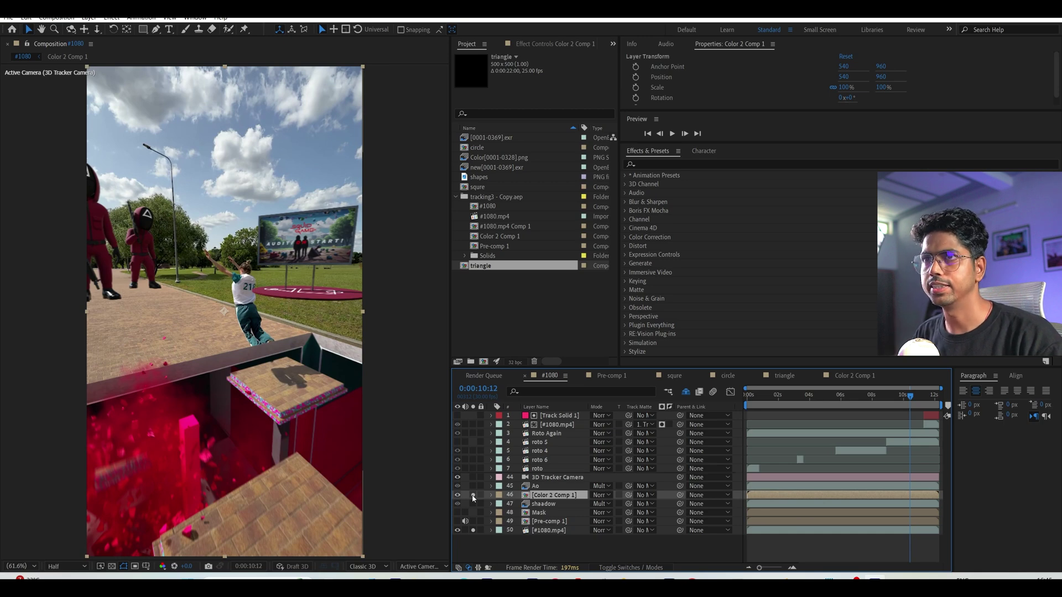
click(479, 506)
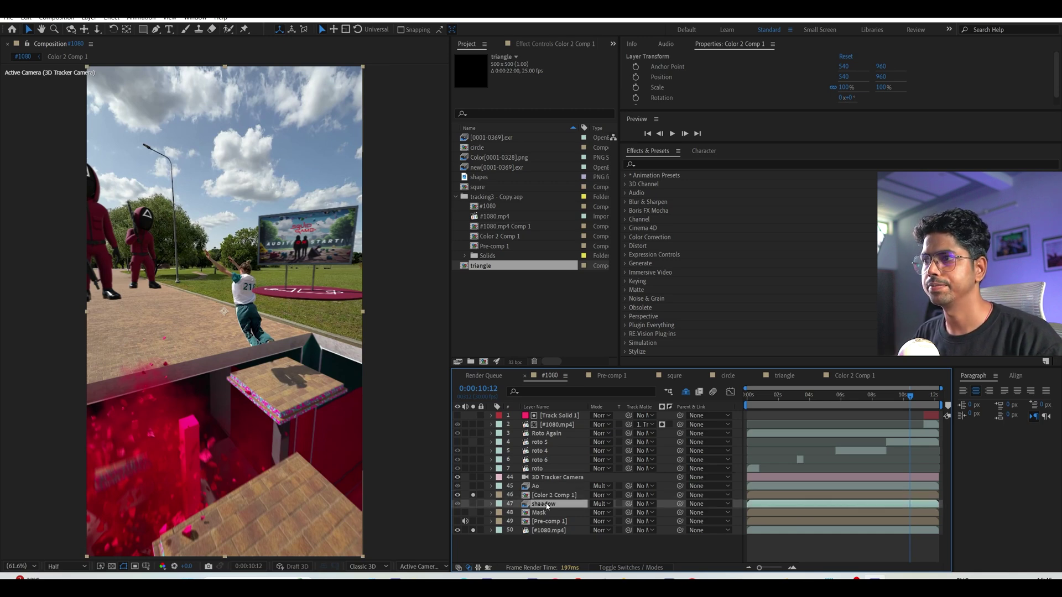
click(473, 504)
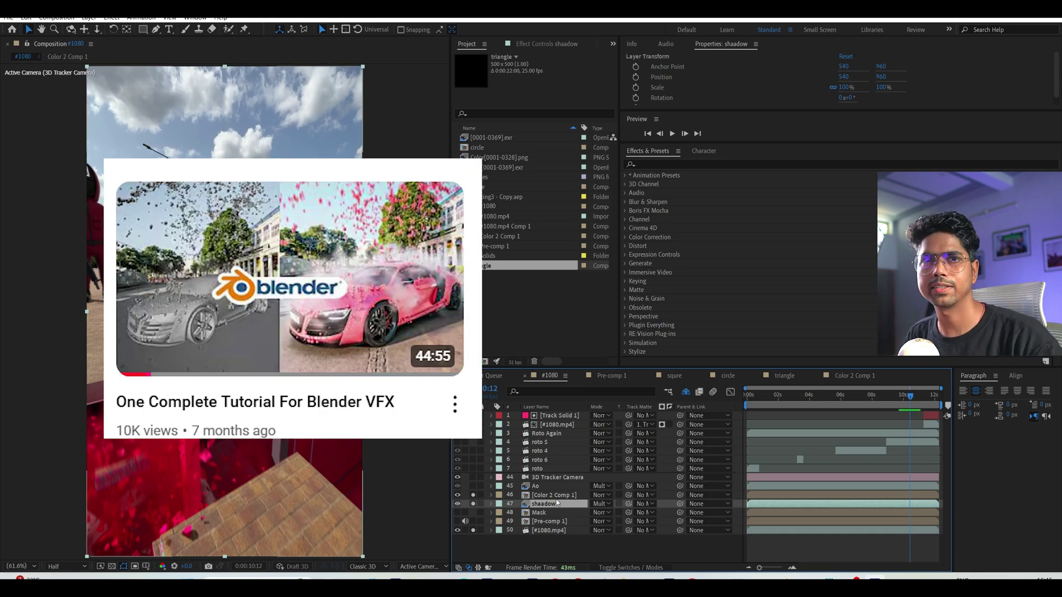
click(479, 486)
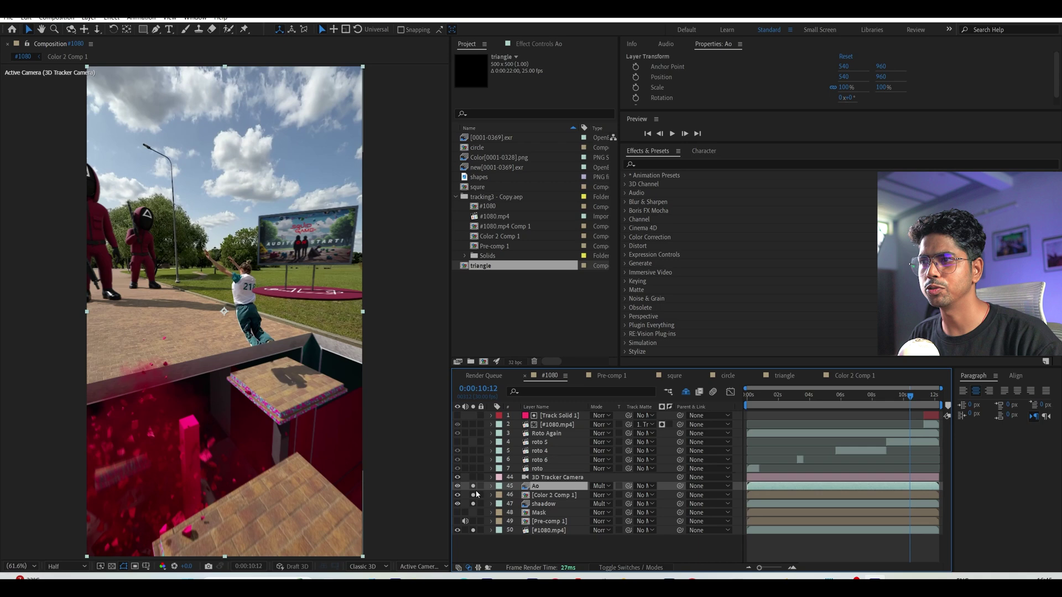
click(536, 469)
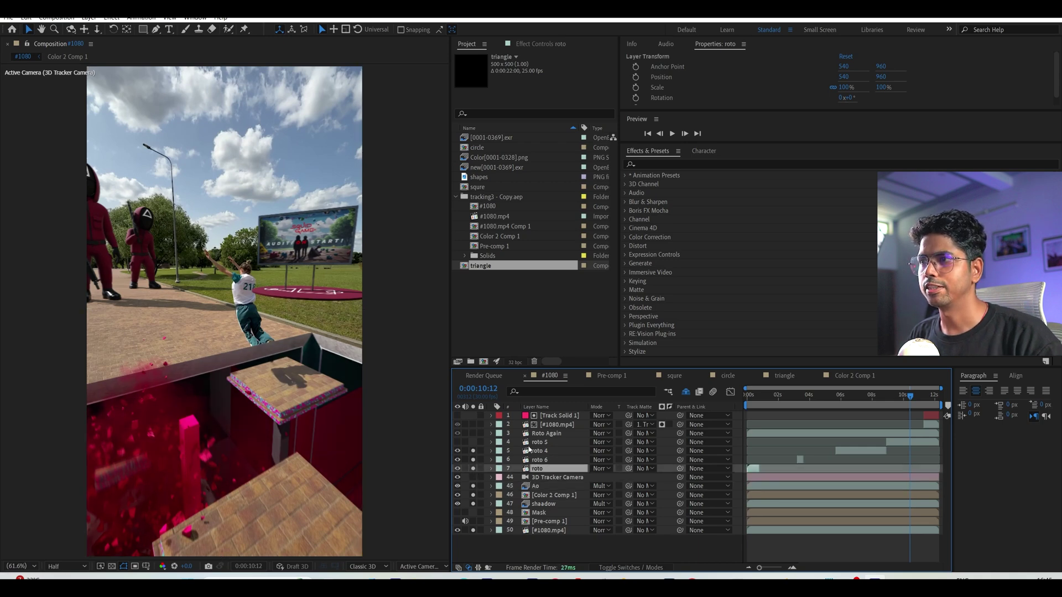
click(541, 443)
click(544, 434)
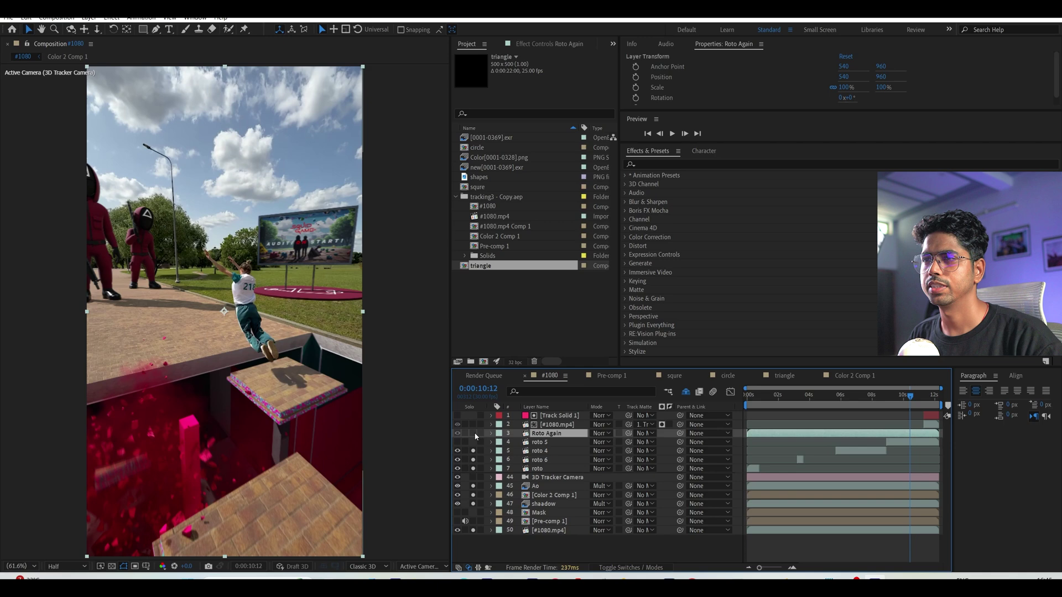
Step: Enable the #1080.mp4 footage layer and scrub the comp between 0:00:04:04 and 0:00:11:03
click(889, 396)
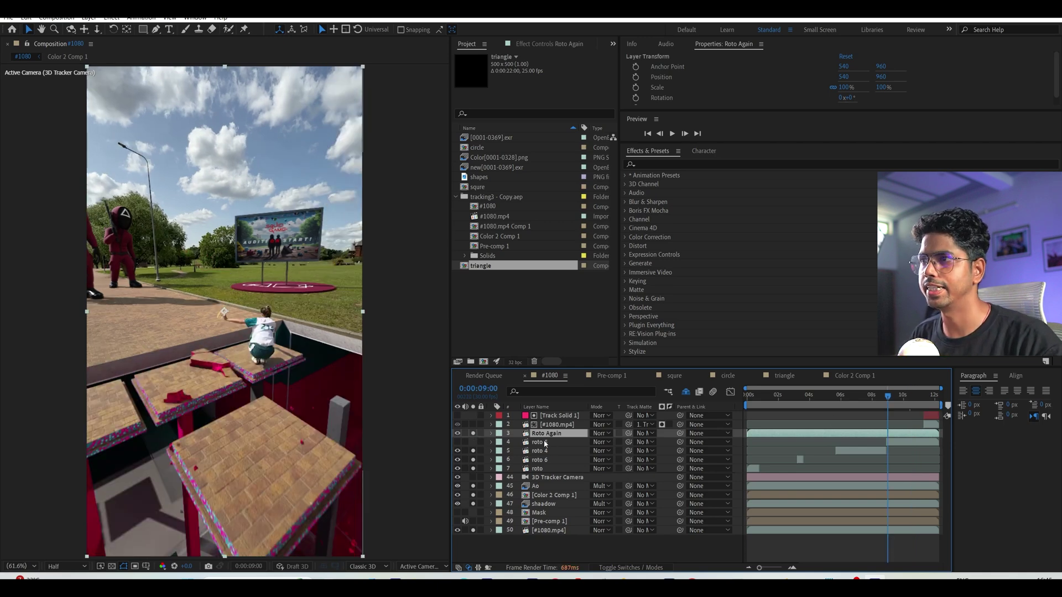
key(ctrl+Up)
click(911, 396)
click(921, 396)
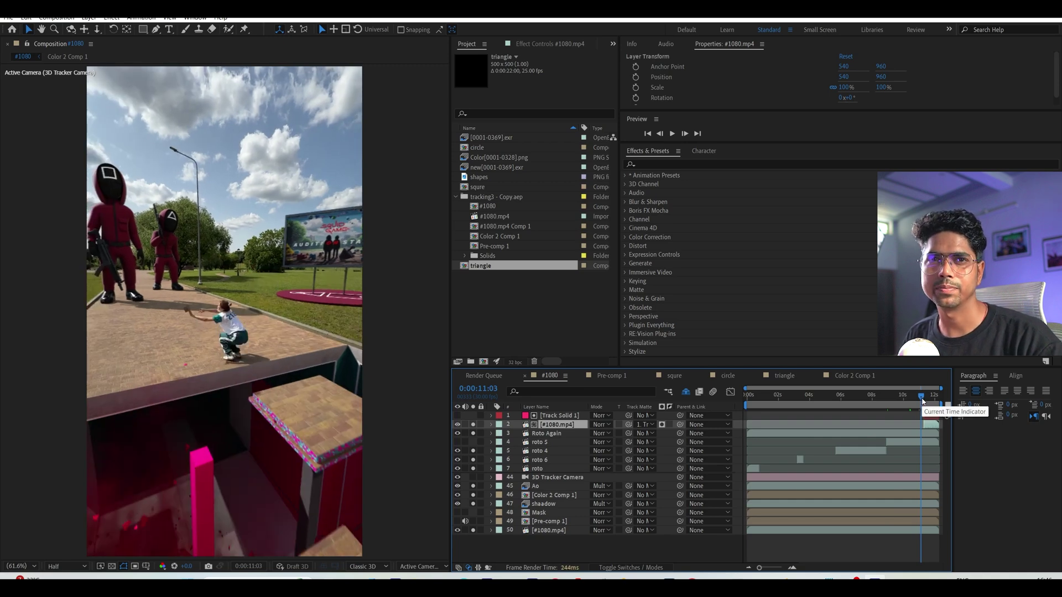
drag(922, 402, 900, 402)
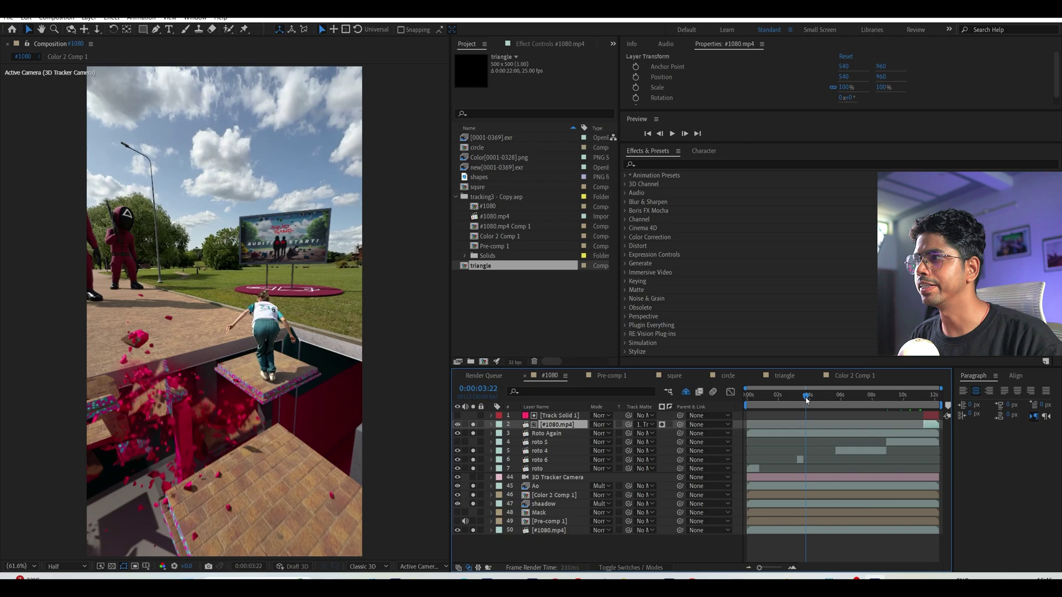
click(813, 397)
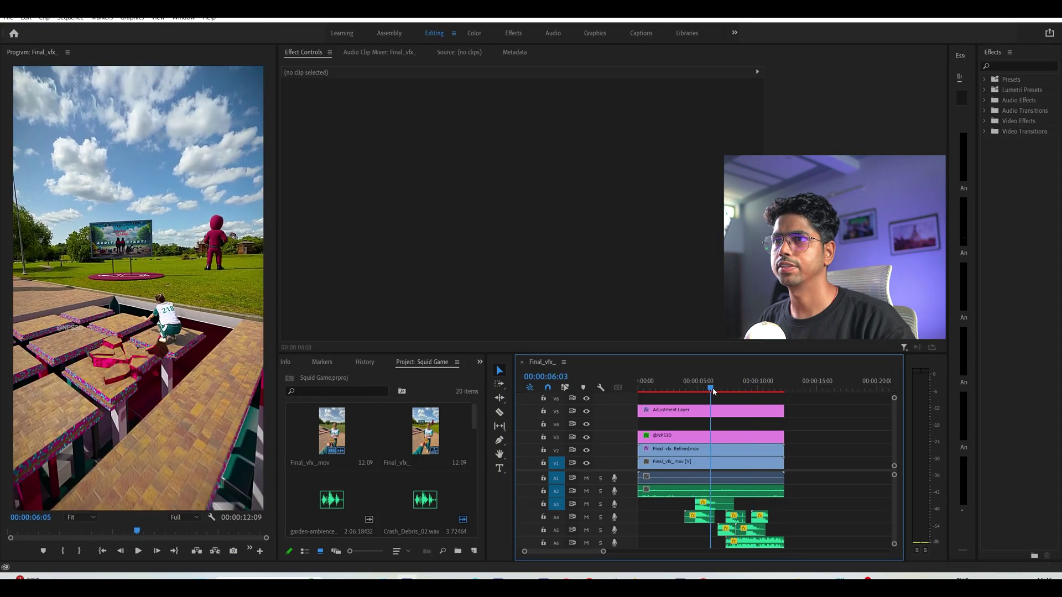
drag(713, 392, 758, 390)
Step: Check the debris sound clips, then switch off V2's output holding Final_vfx_Refined.mov
scroll(807, 492, right, 2)
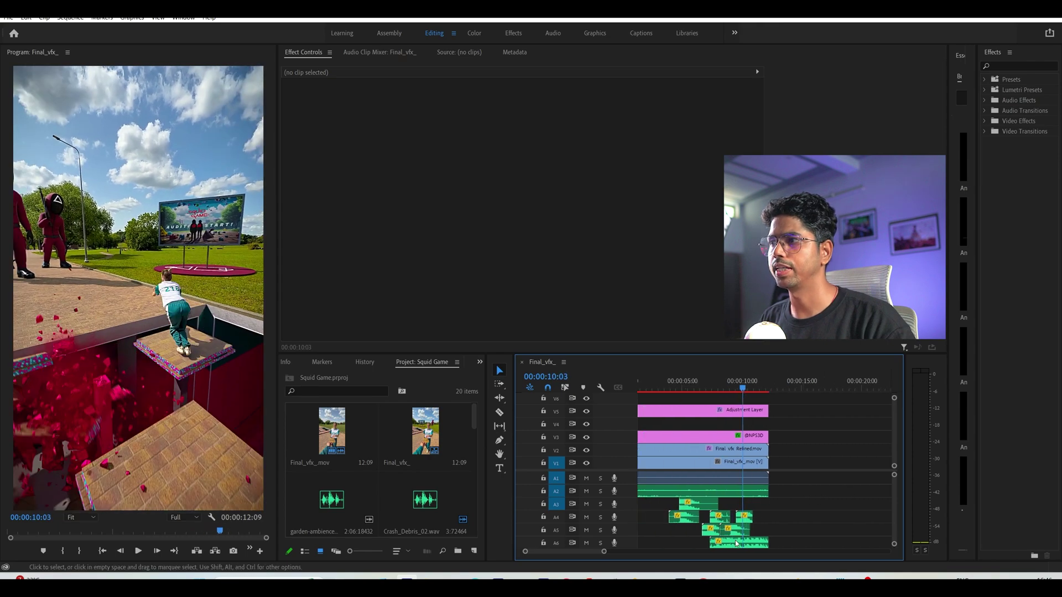
click(736, 542)
click(689, 503)
click(686, 519)
drag(692, 390, 619, 414)
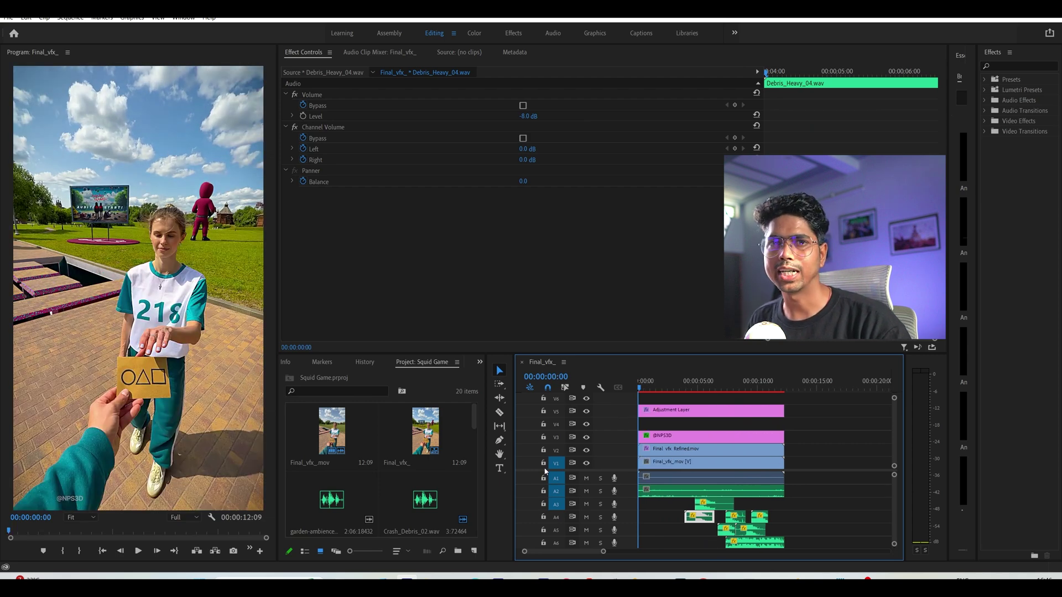
click(658, 453)
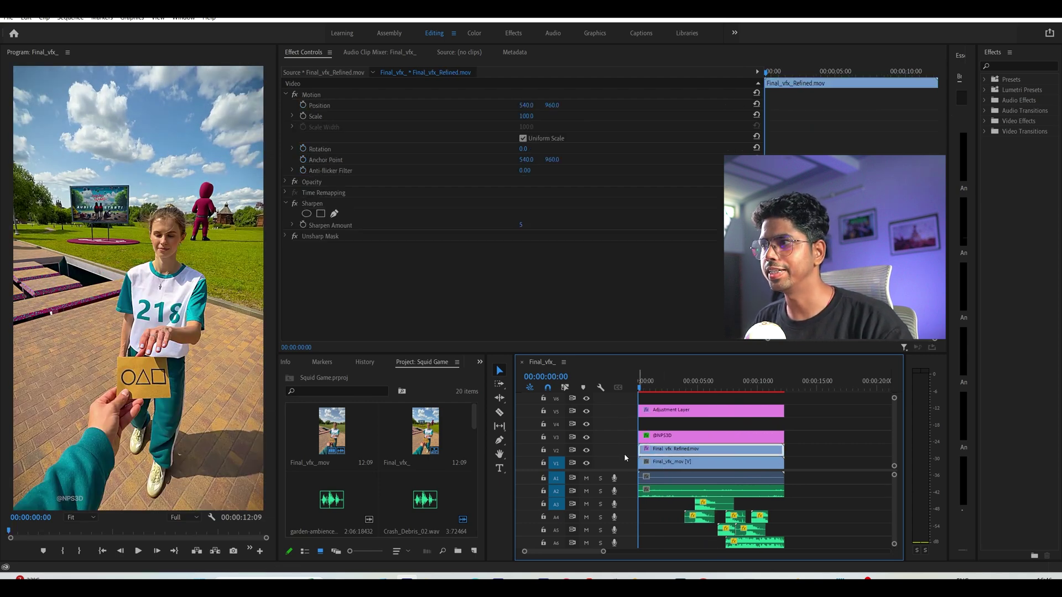
click(586, 451)
key(space)
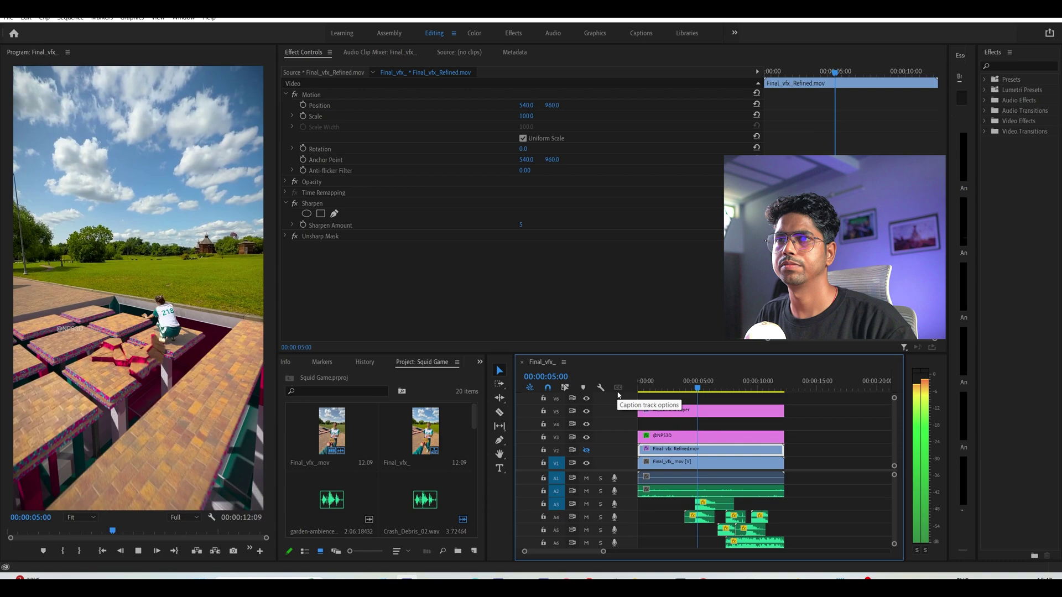
key(XF86AudioLowerVolume)
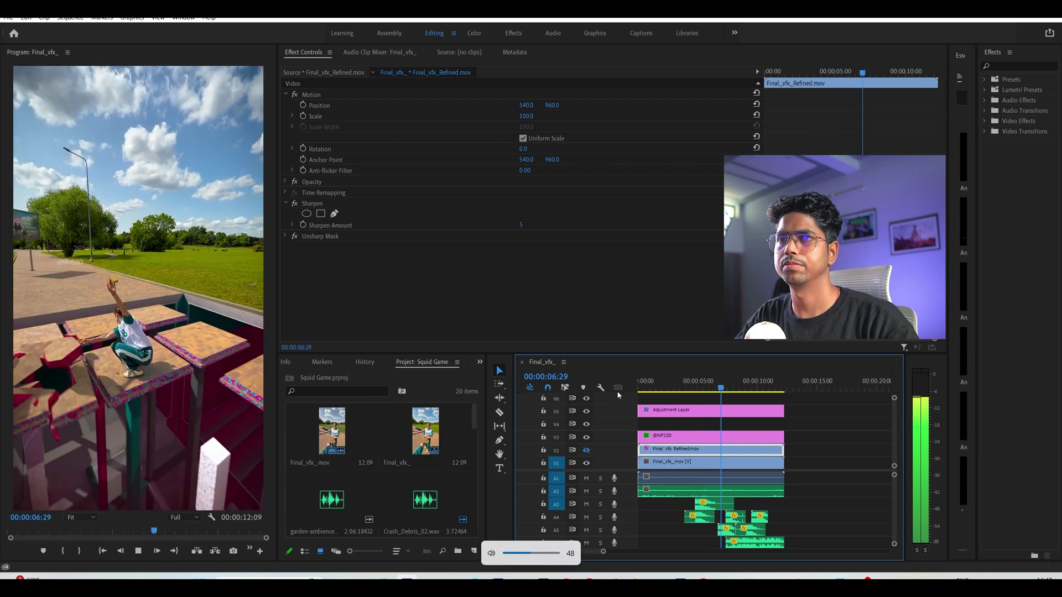
key(XF86AudioLowerVolume)
key(XF86AudioLowerVolume)
key(XF86AudioLowerVolume)
key(XF86AudioLowerVolume)
key(XF86AudioLowerVolume)
key(XF86AudioLowerVolume)
key(XF86AudioLowerVolume)
key(XF86AudioLowerVolume)
key(XF86AudioLowerVolume)
key(XF86AudioLowerVolume)
key(XF86AudioLowerVolume)
key(XF86AudioLowerVolume)
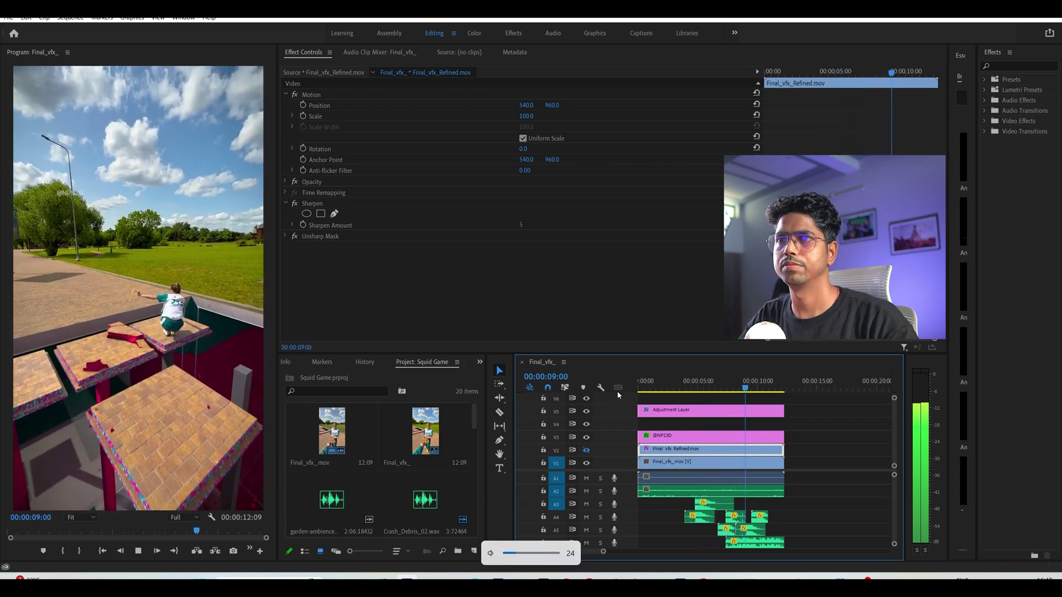
key(XF86AudioRaiseVolume)
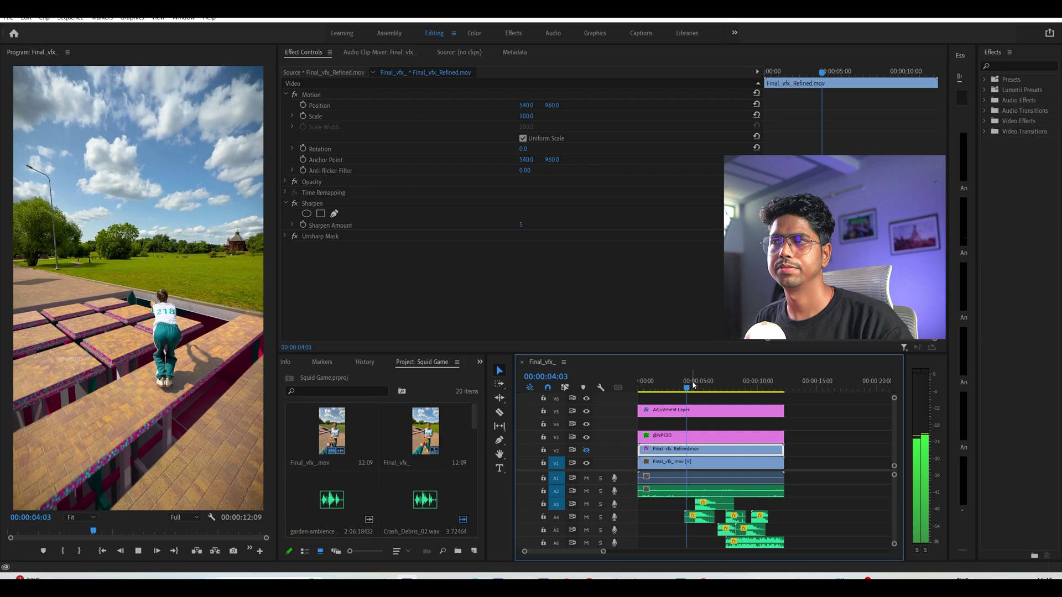
drag(693, 386, 658, 390)
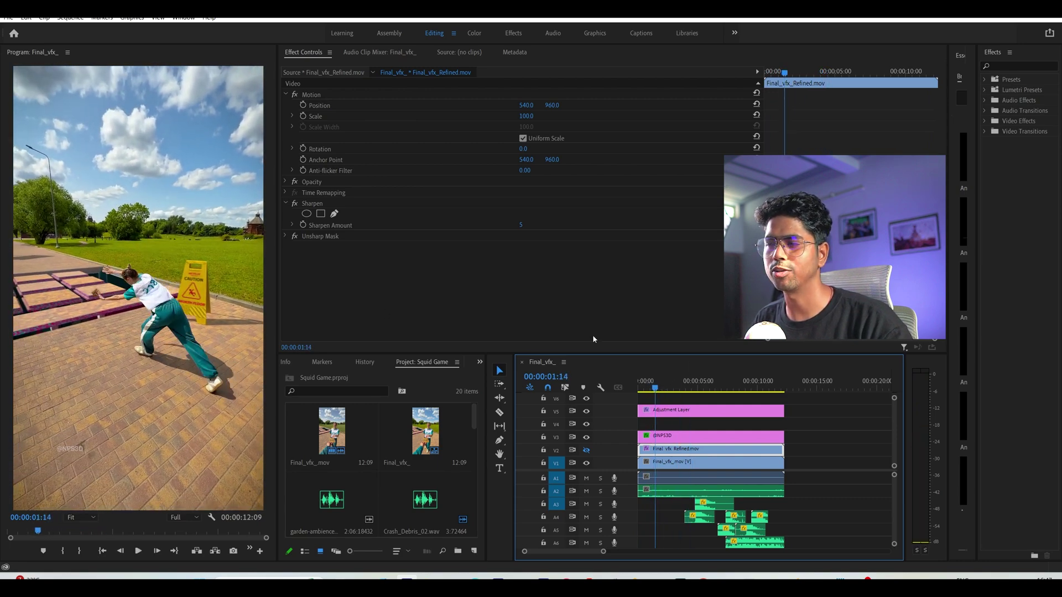
key(space)
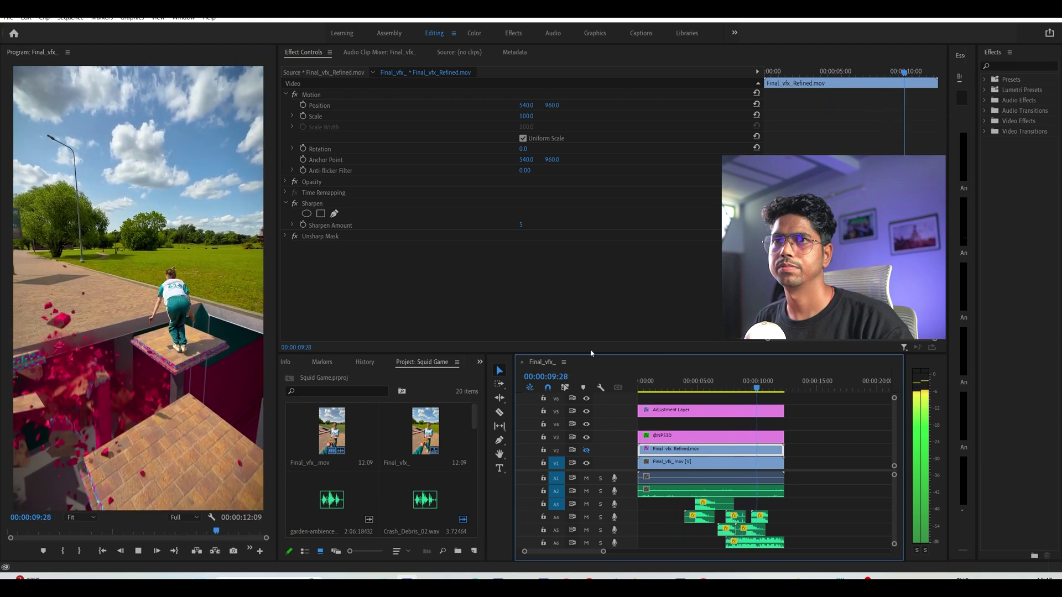
key(space)
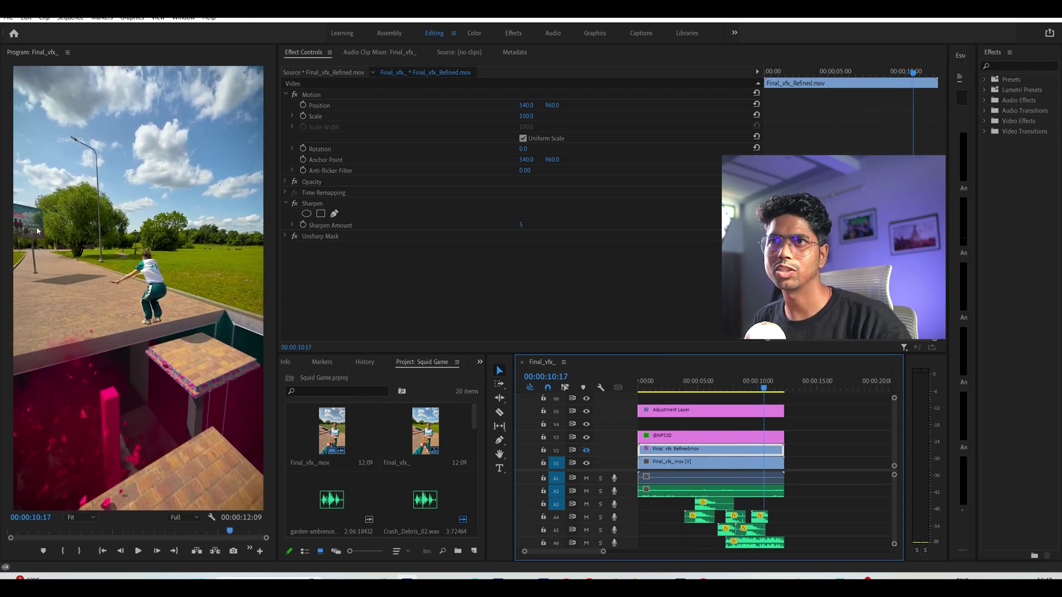
Step: Turn V2's output back on, return to about 00:00:01:16 and play the sequence
click(587, 450)
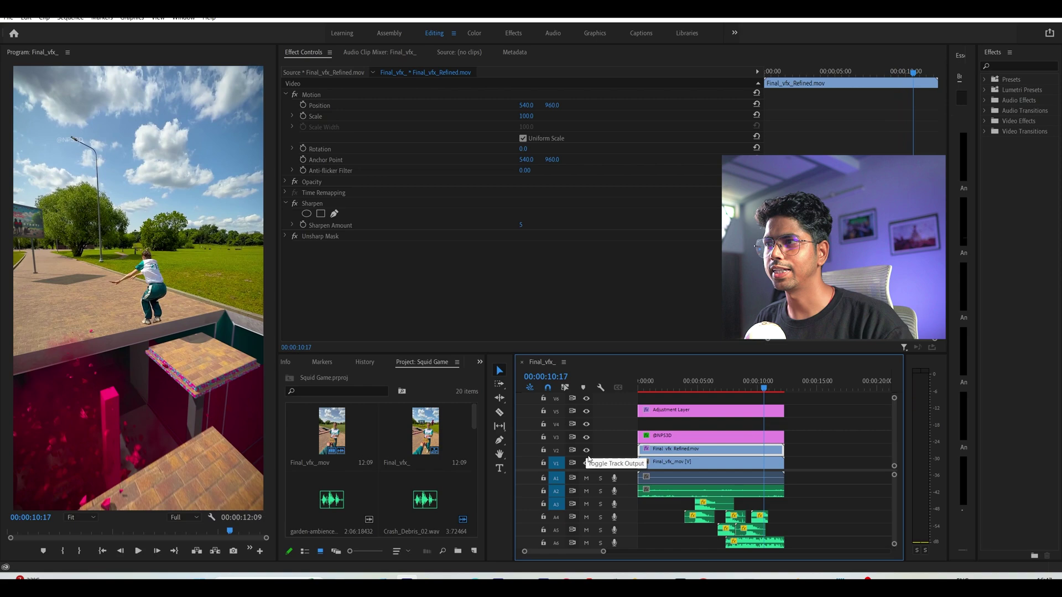
drag(687, 387, 660, 389)
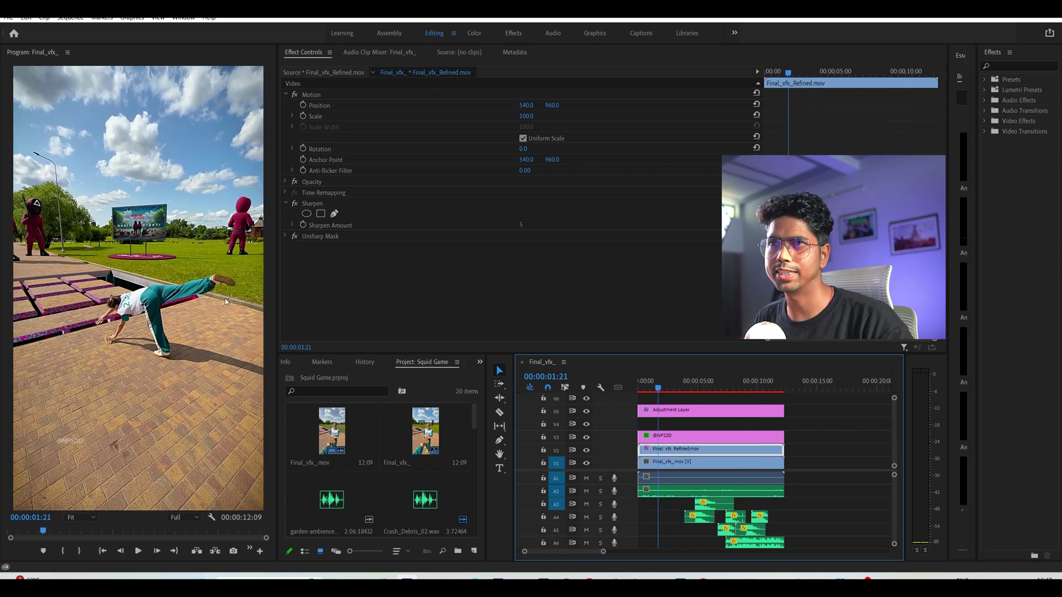
key(space)
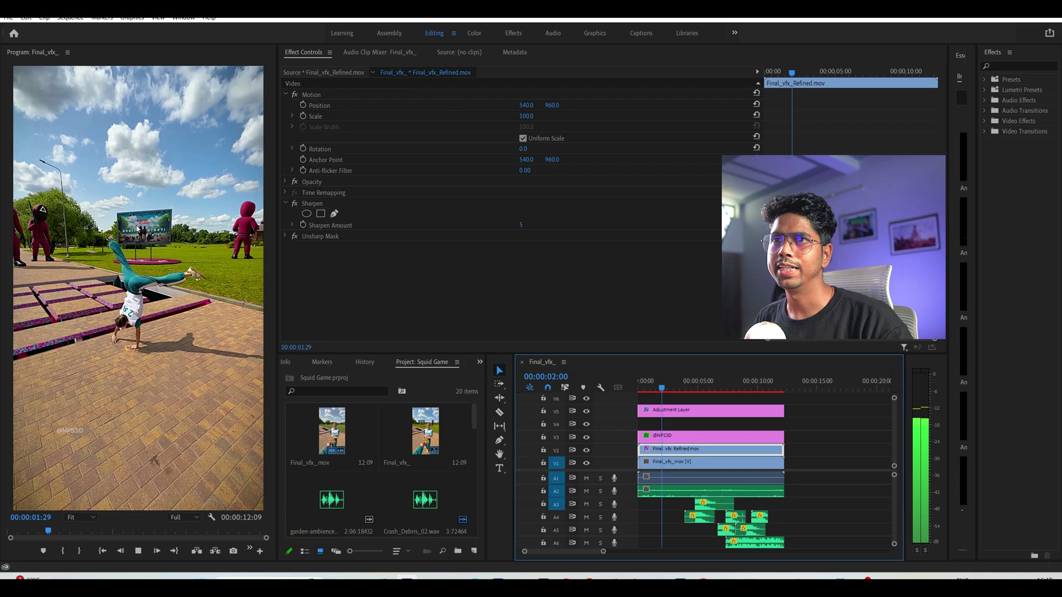
key(space)
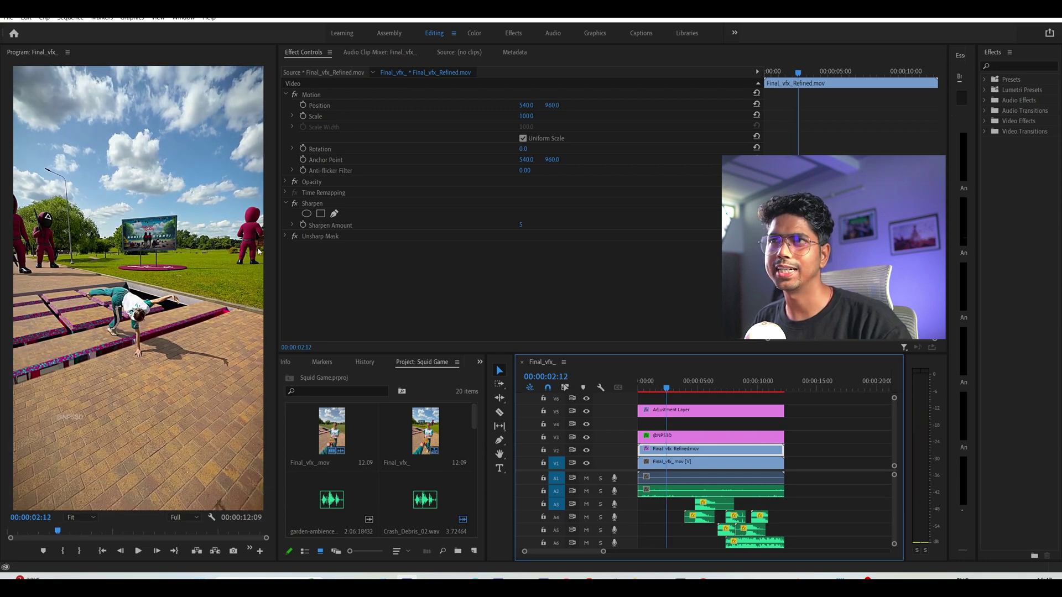
key(space)
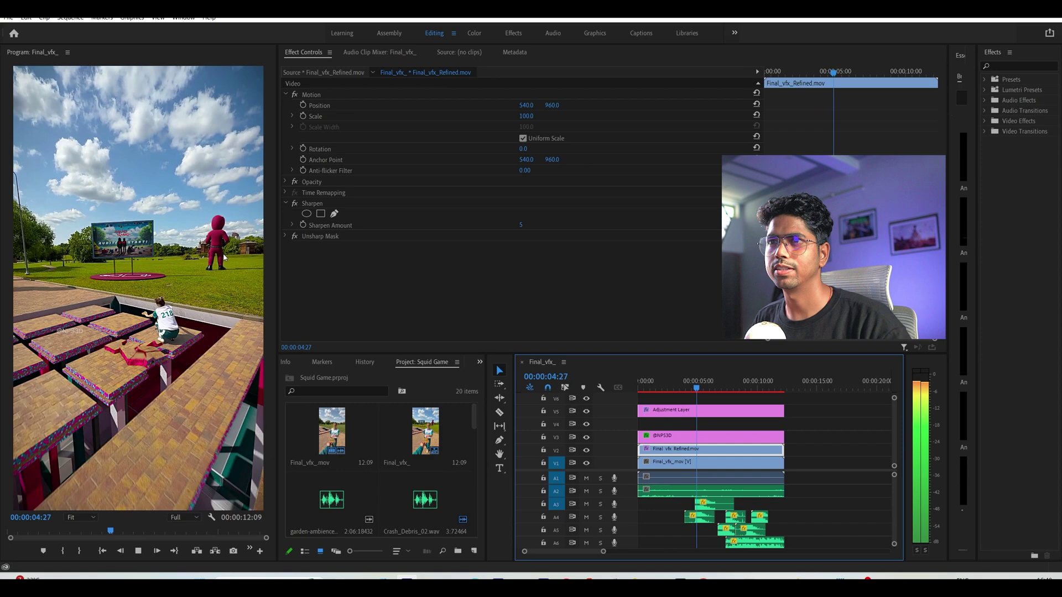